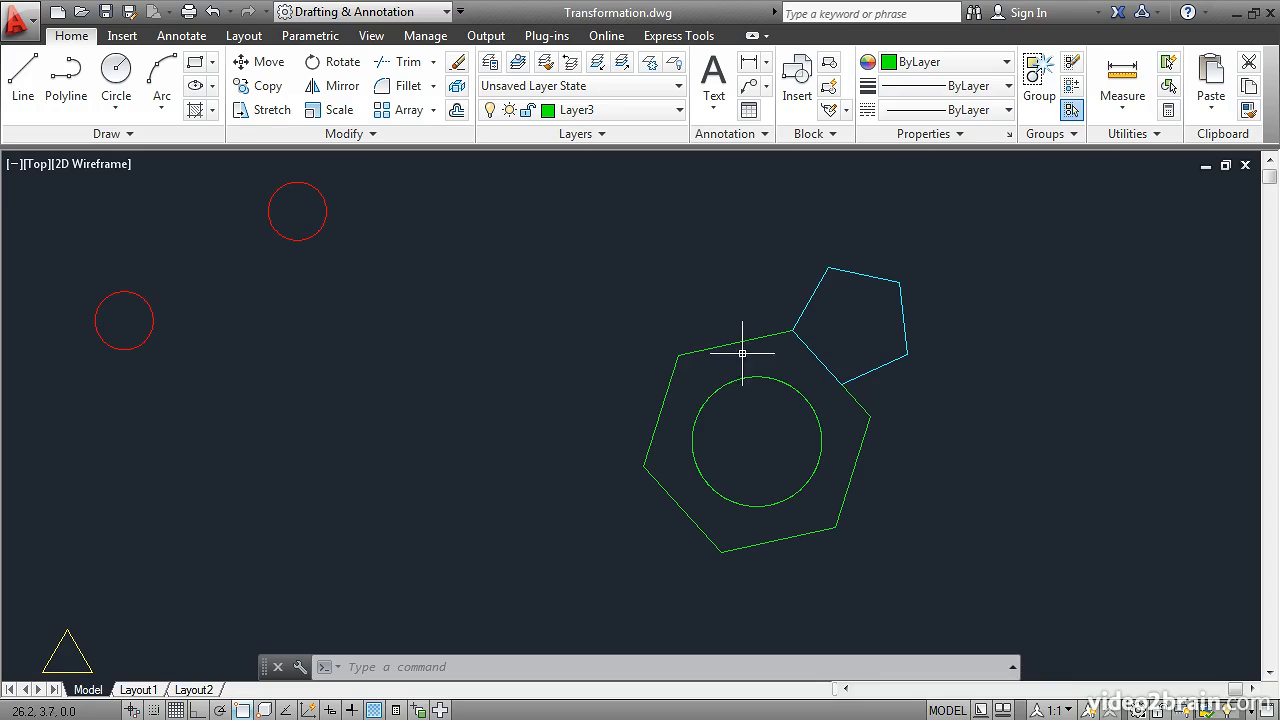
# Step: Scale the uppermost red circle about its center, enlarging it freehand to about 3.3 times its size
pyautogui.click(339, 110)
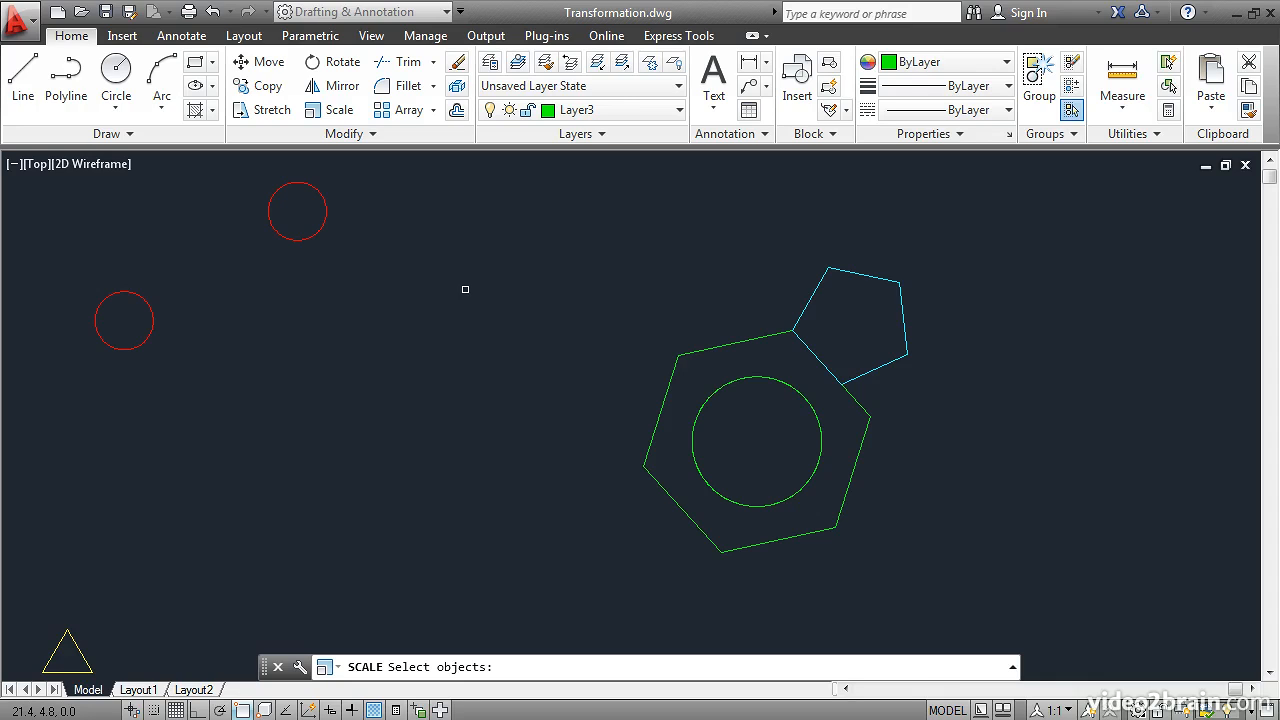
pyautogui.scroll(-2, 465, 289)
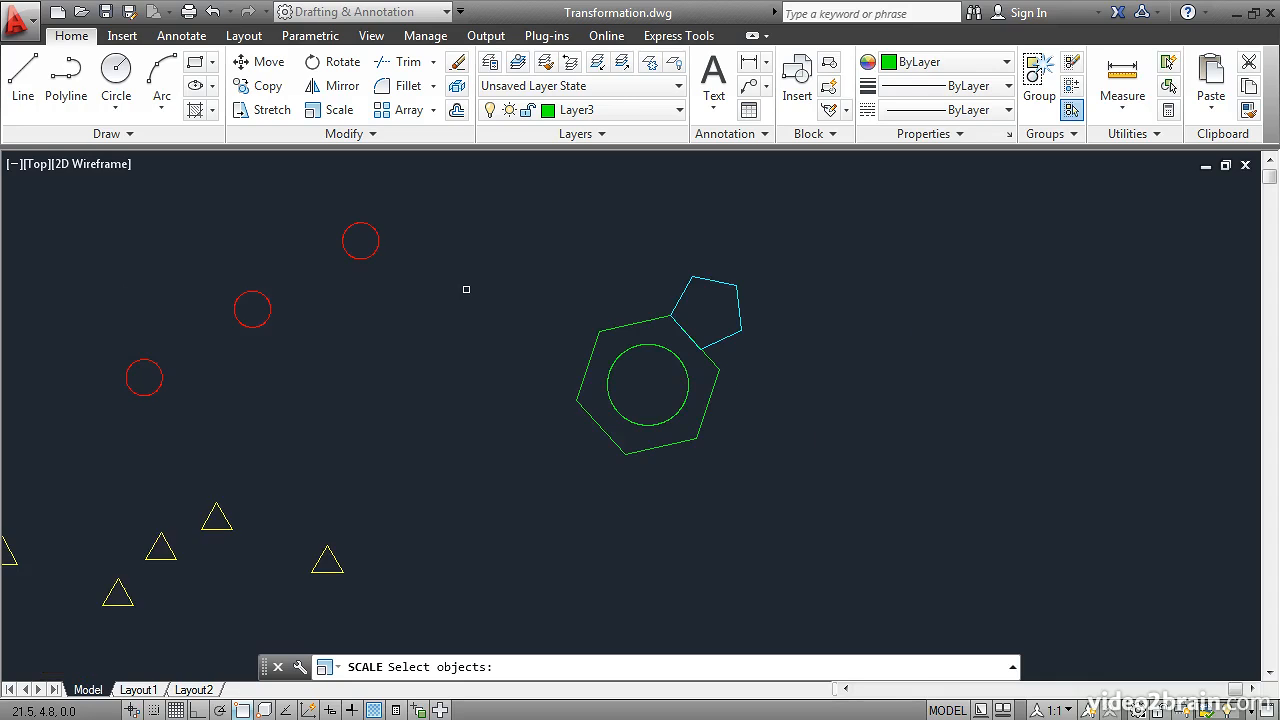
pyautogui.scroll(-2, 466, 289)
pyautogui.moveTo(443, 331); pyautogui.dragTo(657, 334, button='middle')
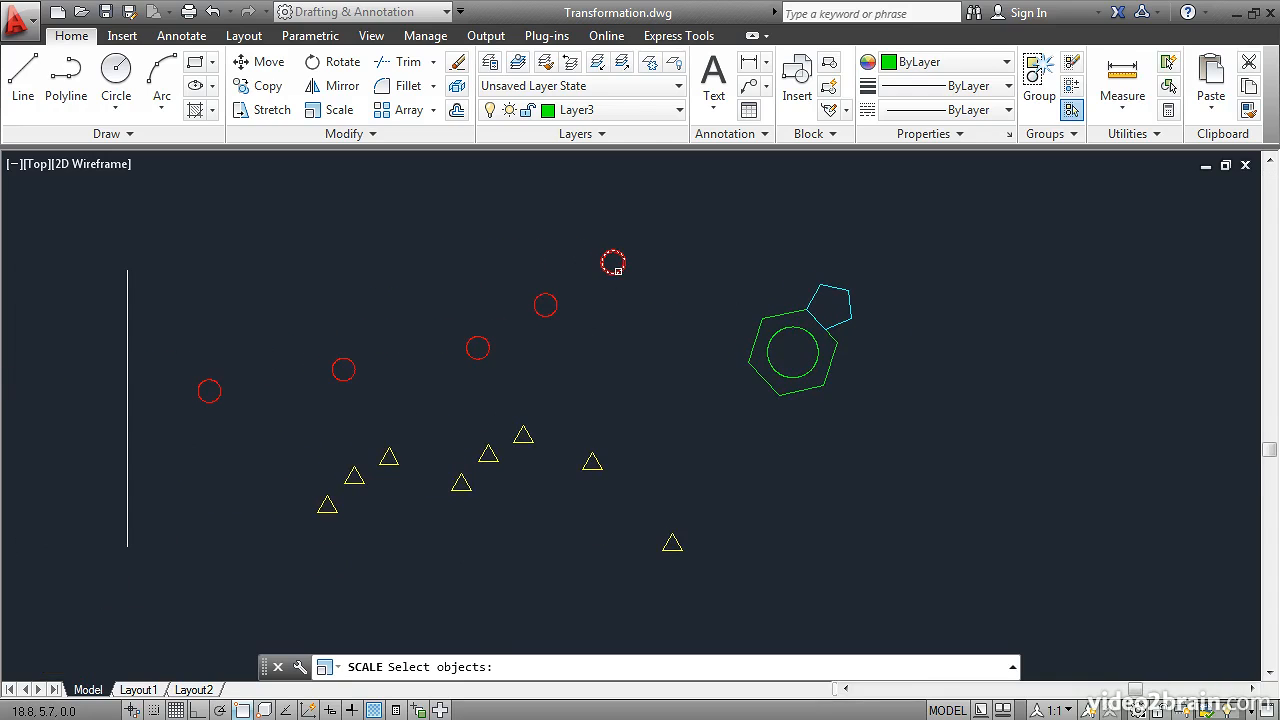
pyautogui.click(616, 270)
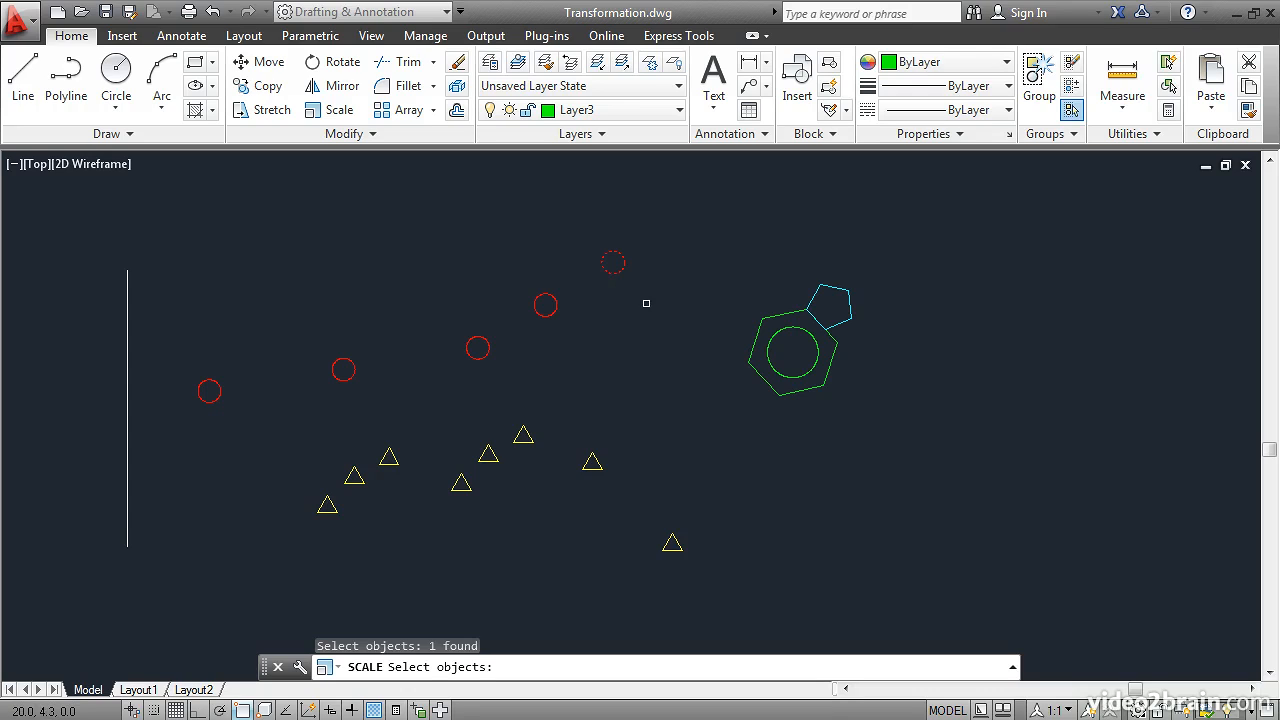
pyautogui.press('Return')
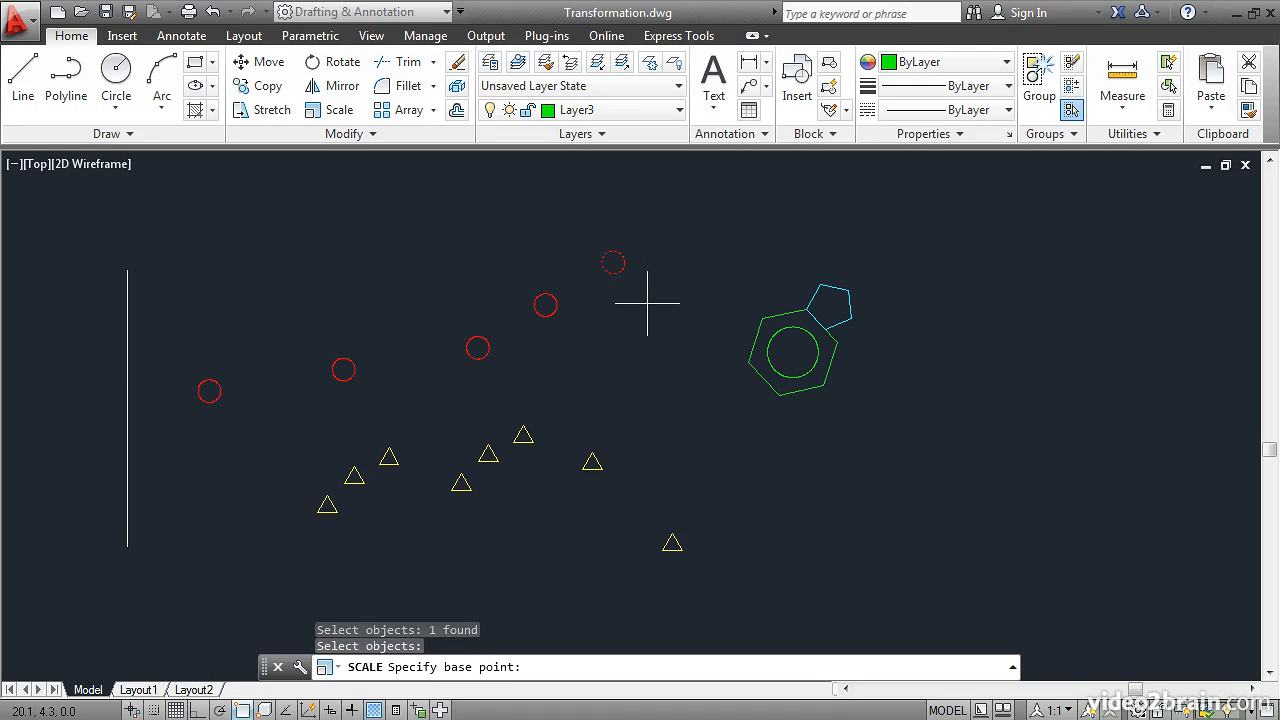
pyautogui.click(613, 262)
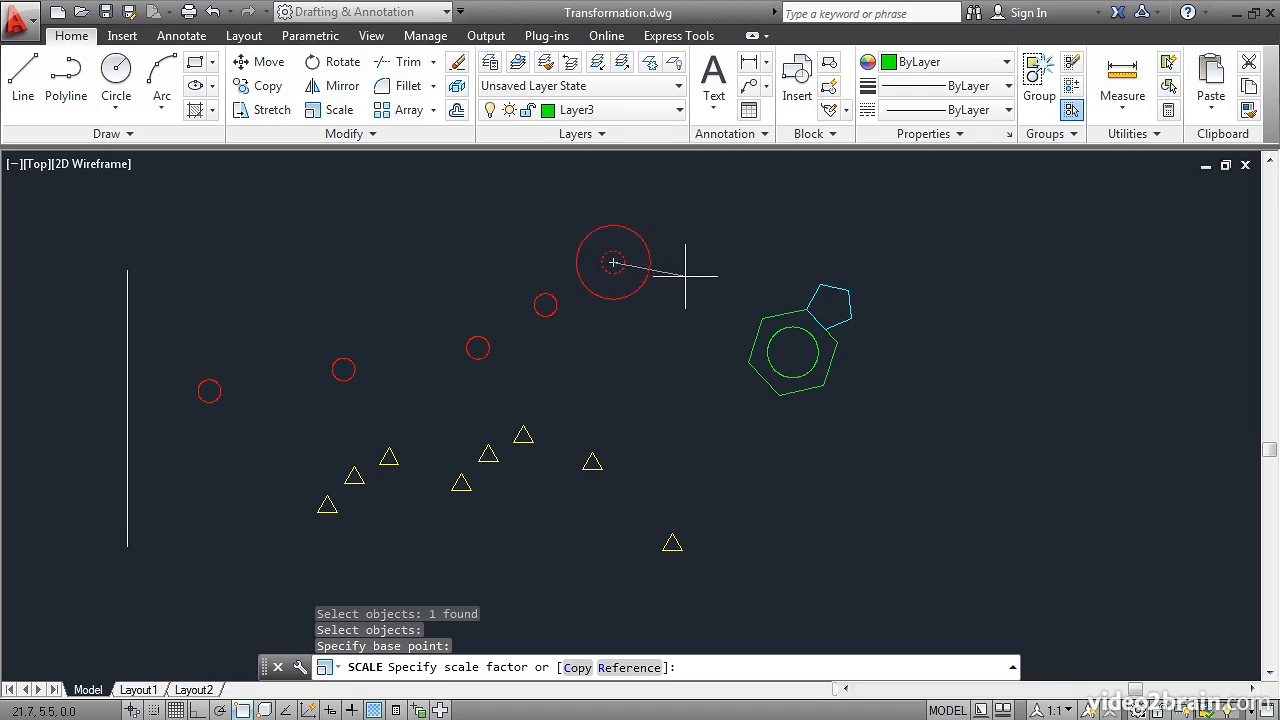
pyautogui.click(686, 286)
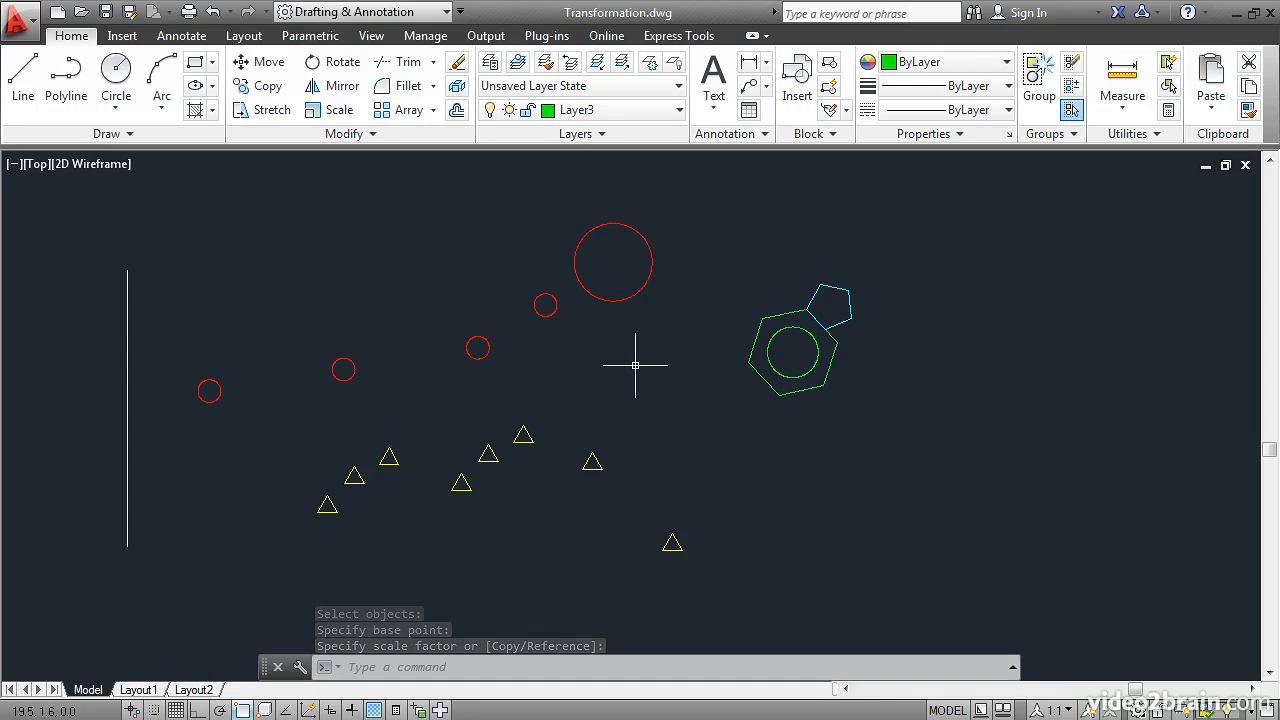
# Step: Scale the second red circle from the vertical line about its center by a factor of 2
pyautogui.click(332, 110)
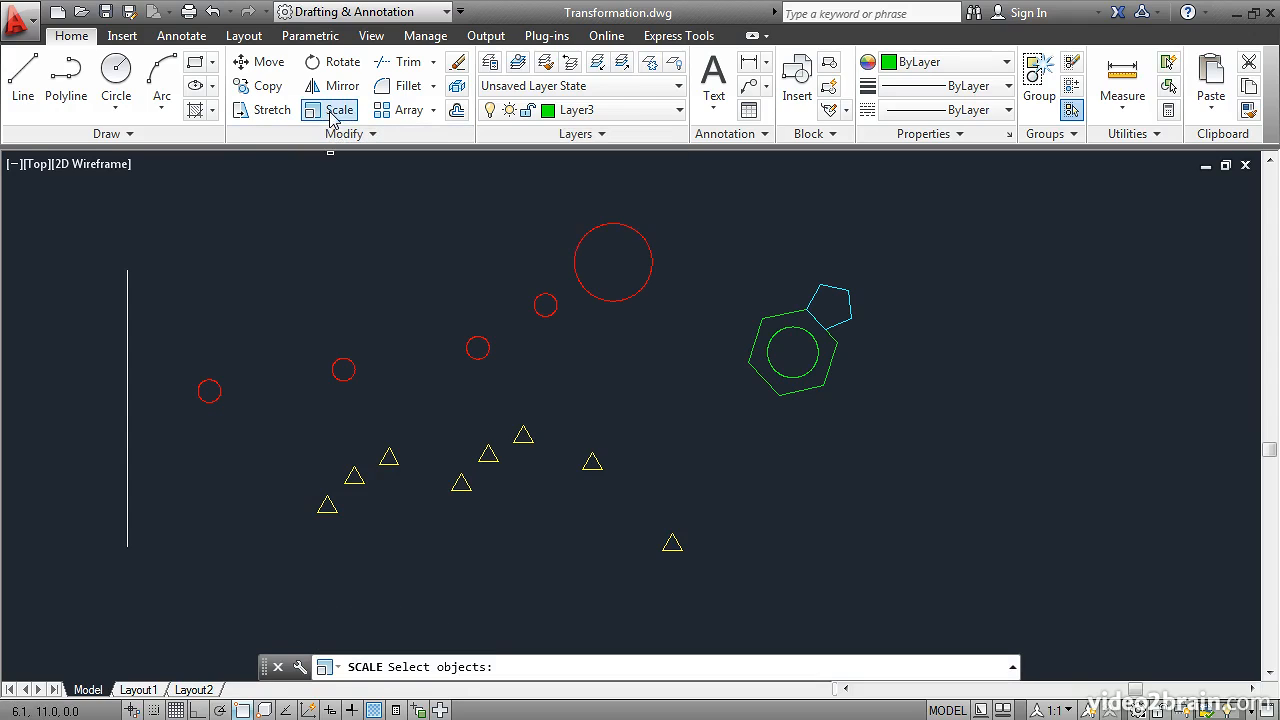
pyautogui.click(336, 360)
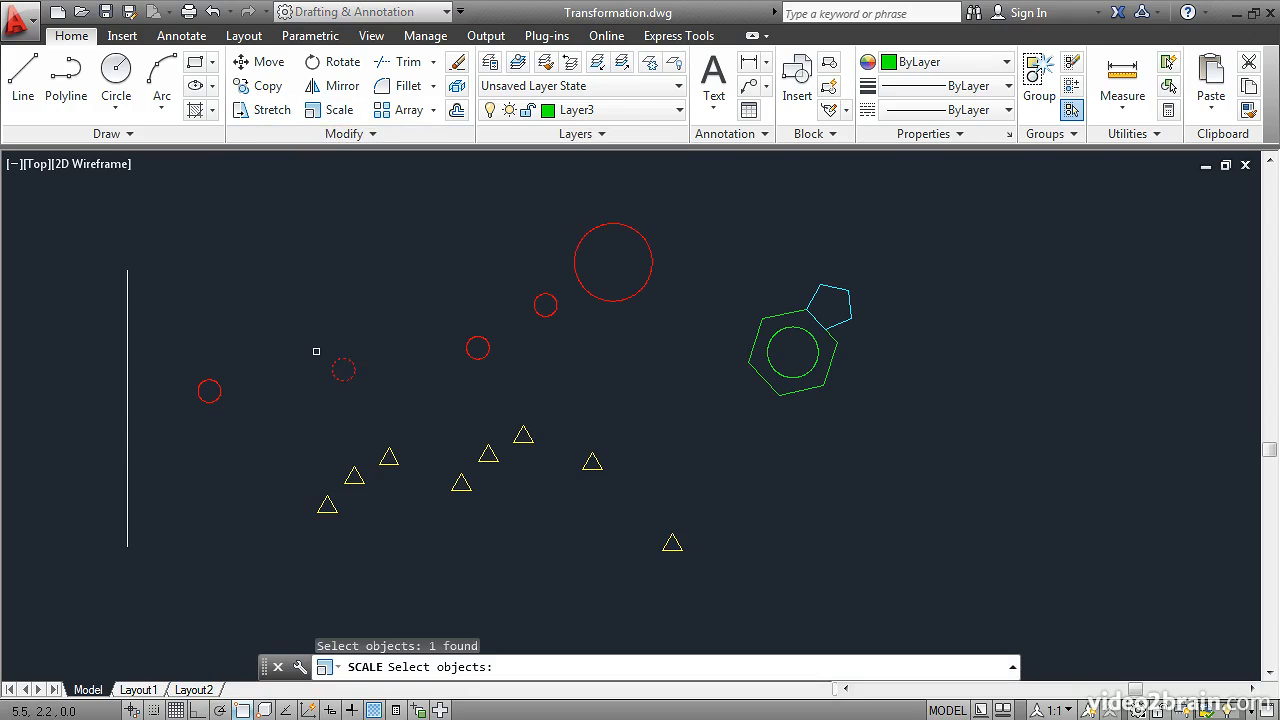
pyautogui.press('Return')
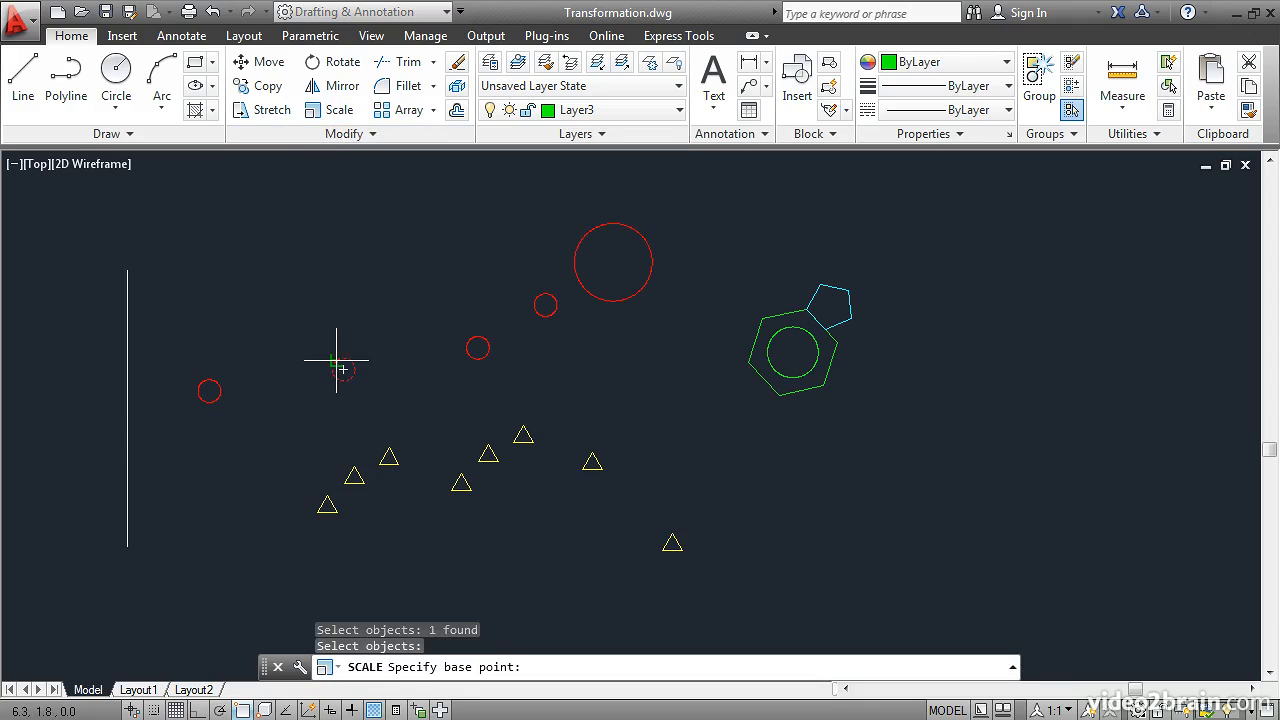
pyautogui.click(343, 369)
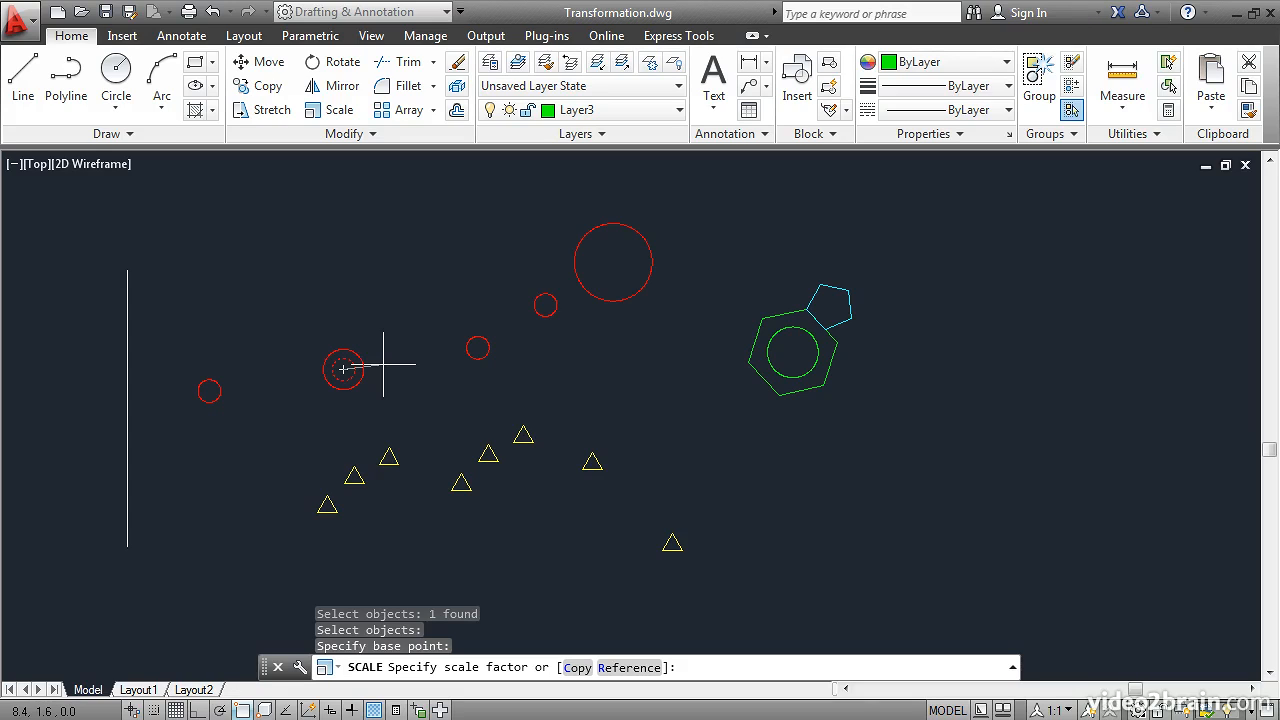
pyautogui.write('2')
pyautogui.press('Return')
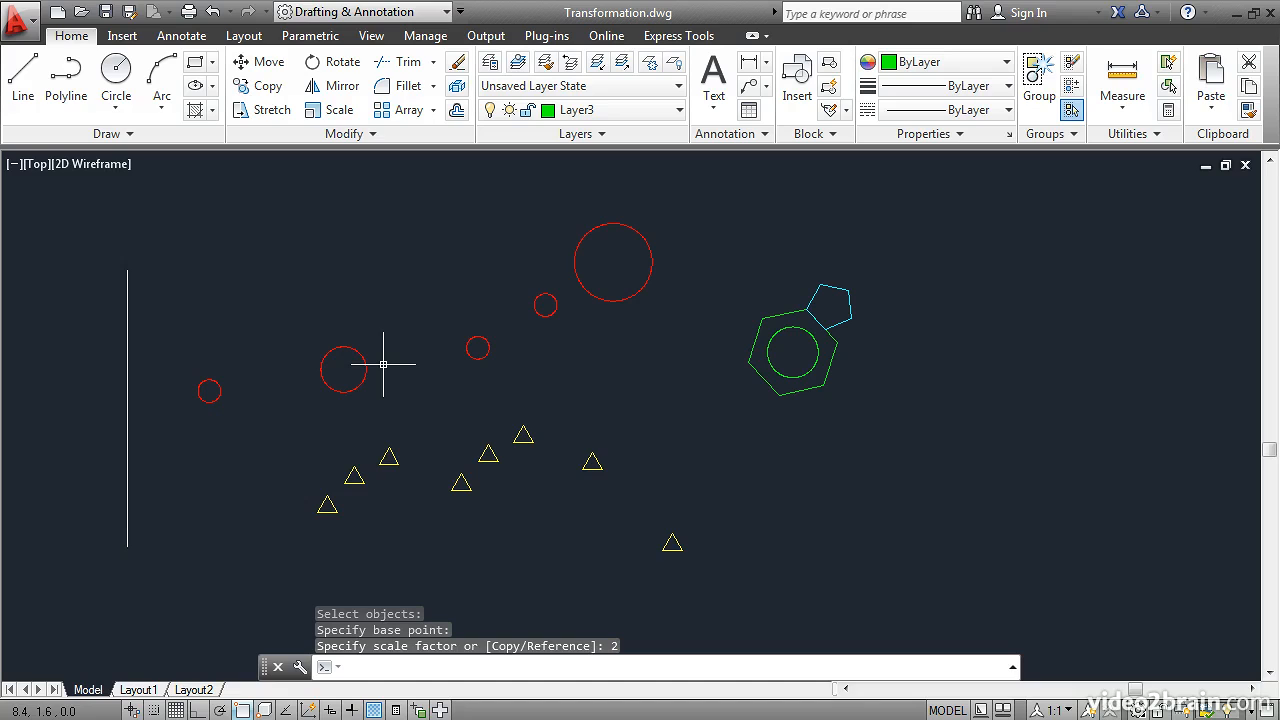
# Step: Scale the cyan pentagon by reference from its shared hexagon corner so its adjoining side matches the full hexagon edge
pyautogui.scroll(4, 835, 301)
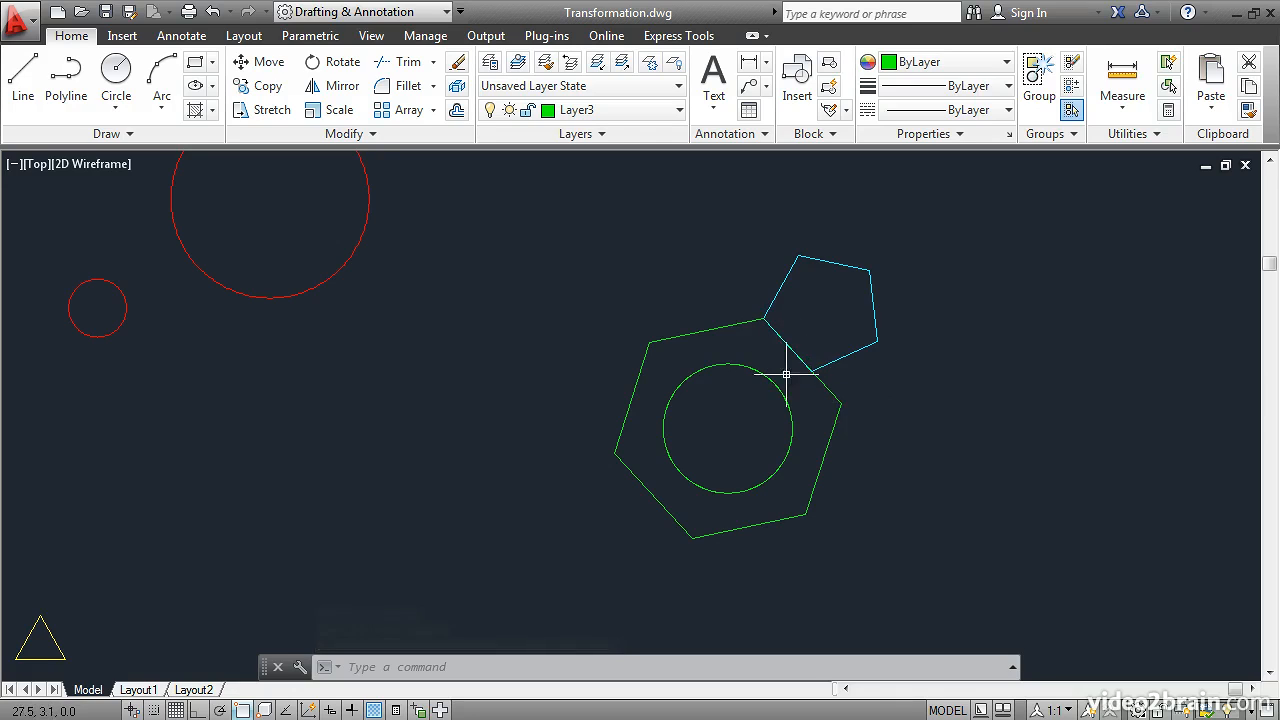
pyautogui.click(334, 112)
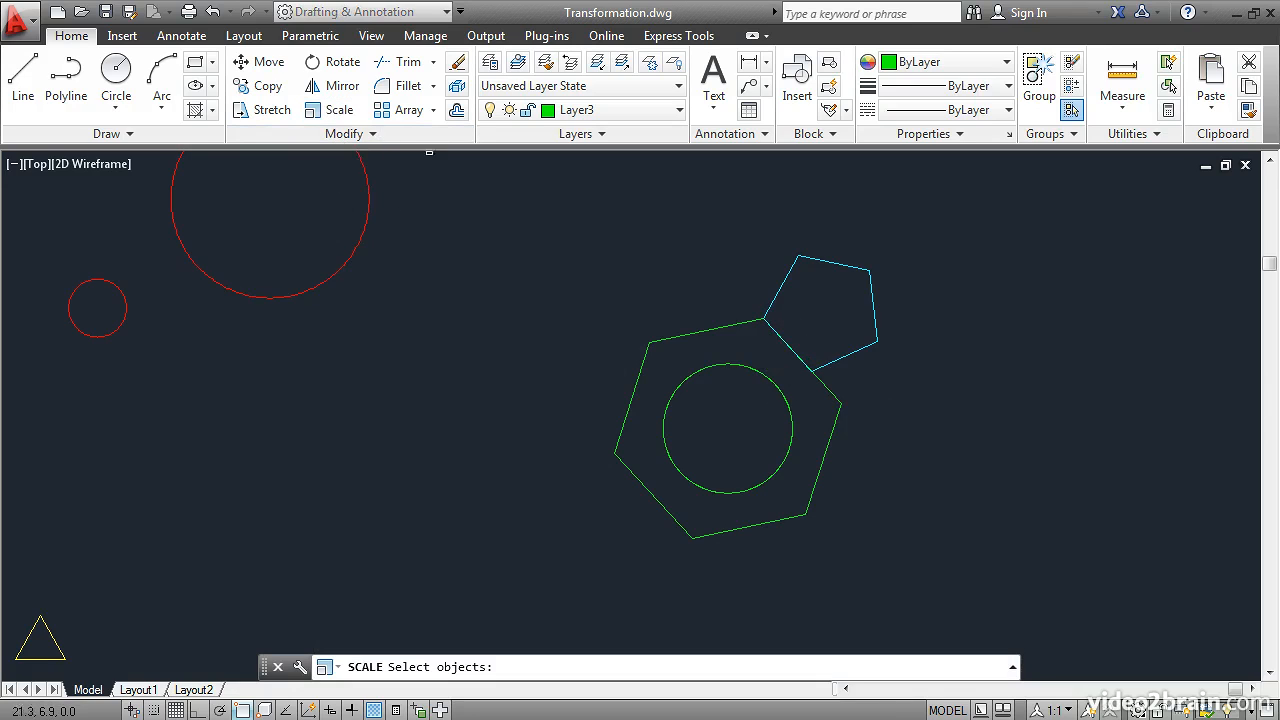
pyautogui.click(773, 299)
pyautogui.press('Return')
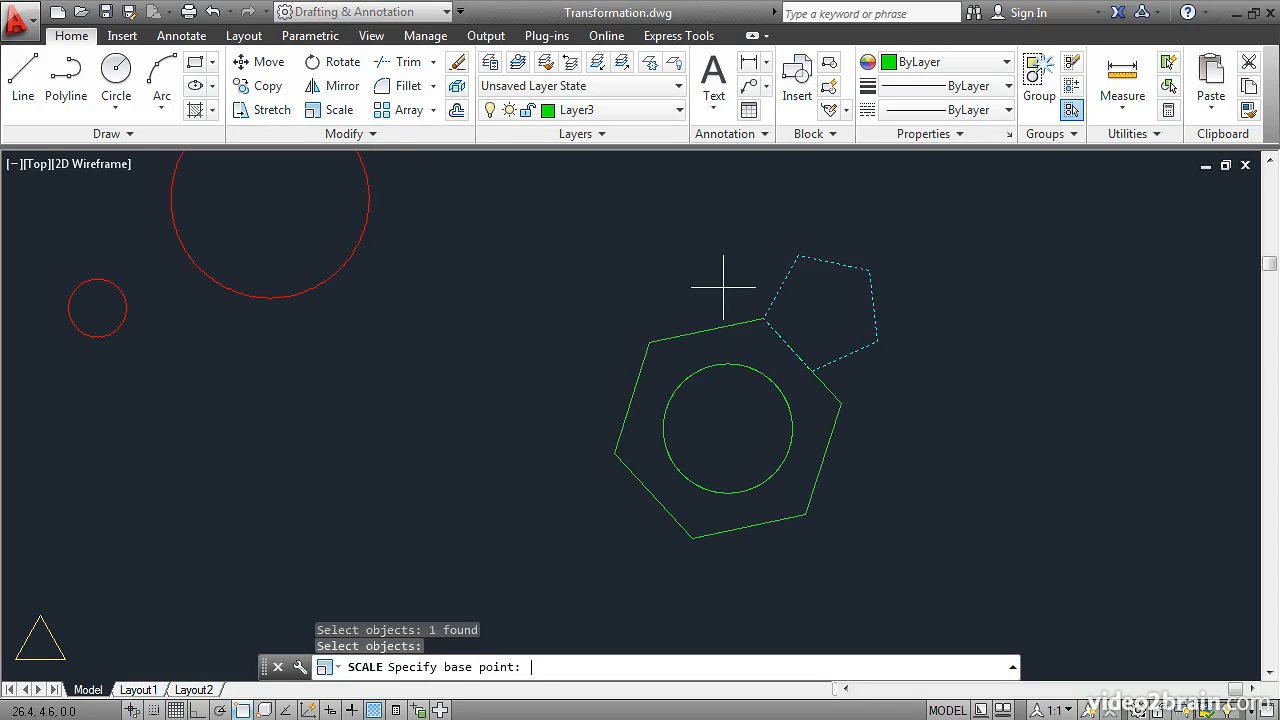
pyautogui.click(763, 318)
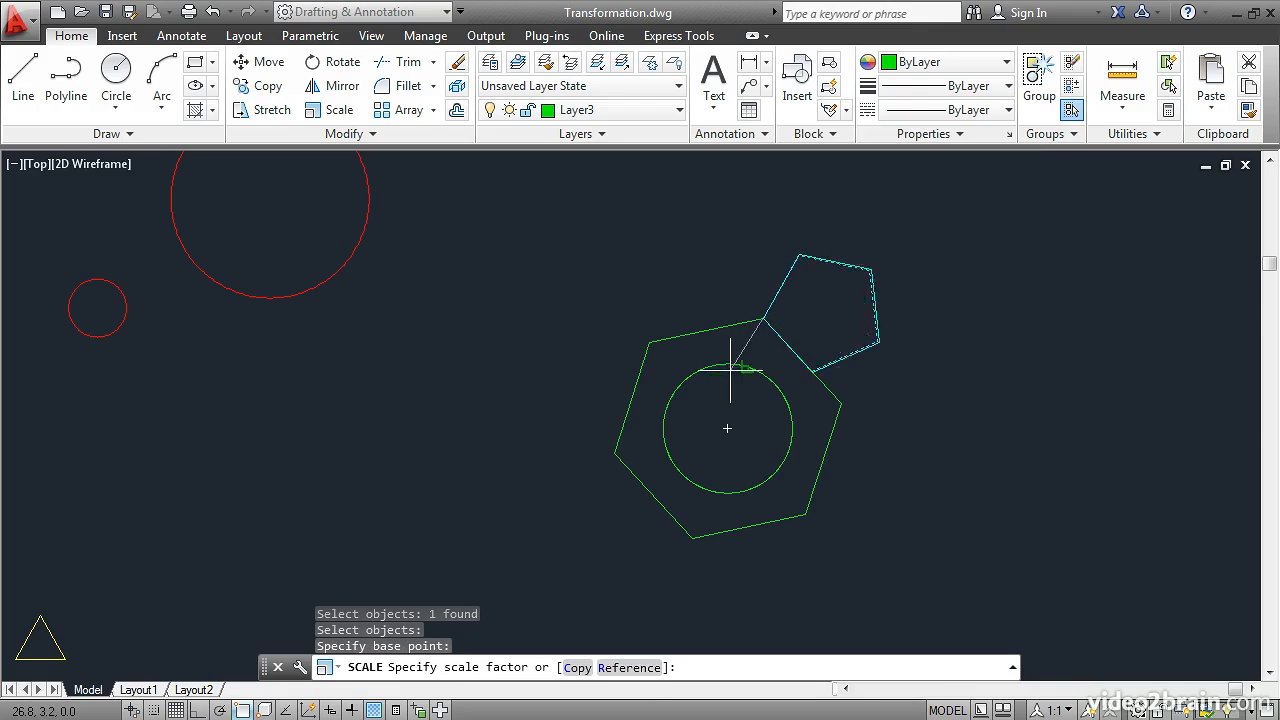
pyautogui.click(630, 667)
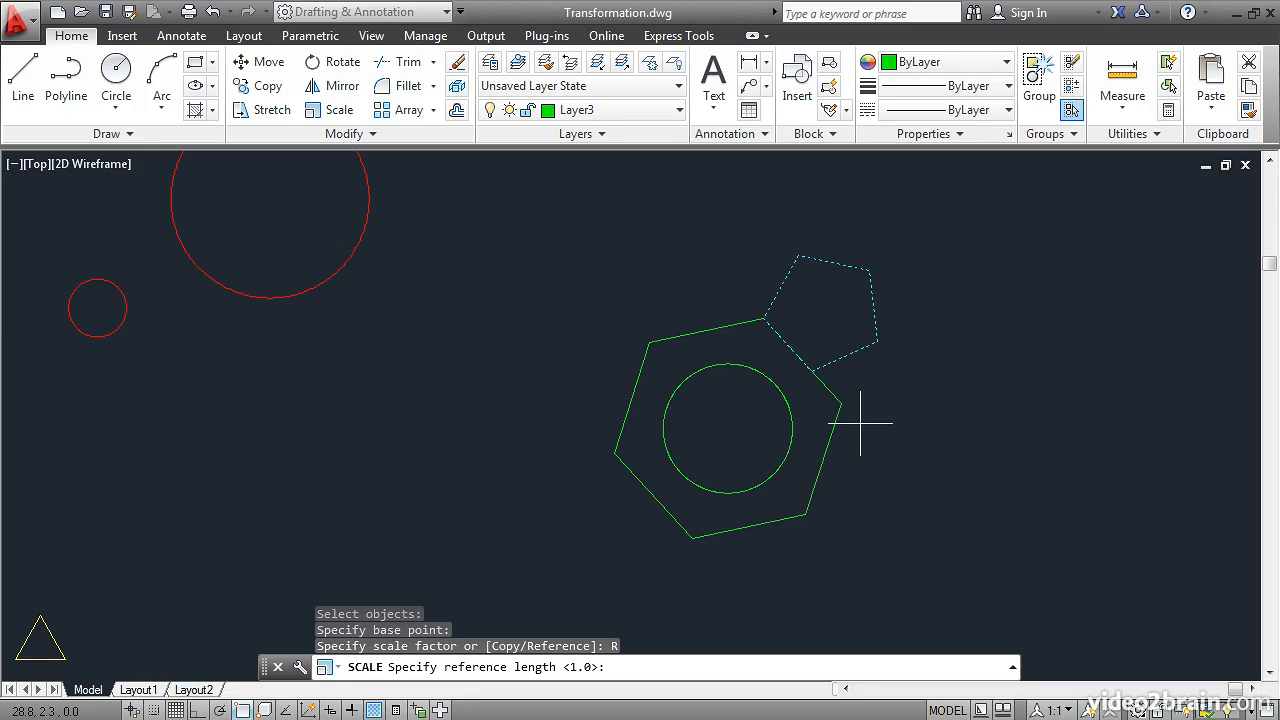
pyautogui.click(763, 318)
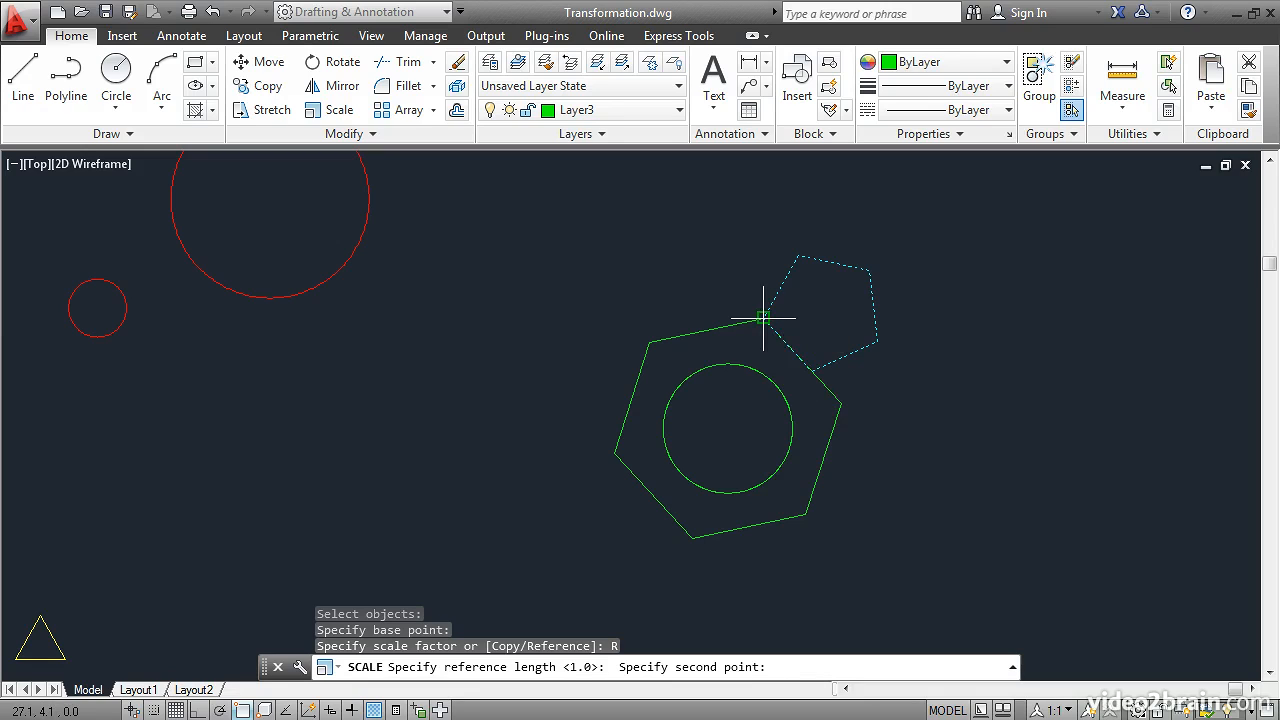
pyautogui.click(811, 371)
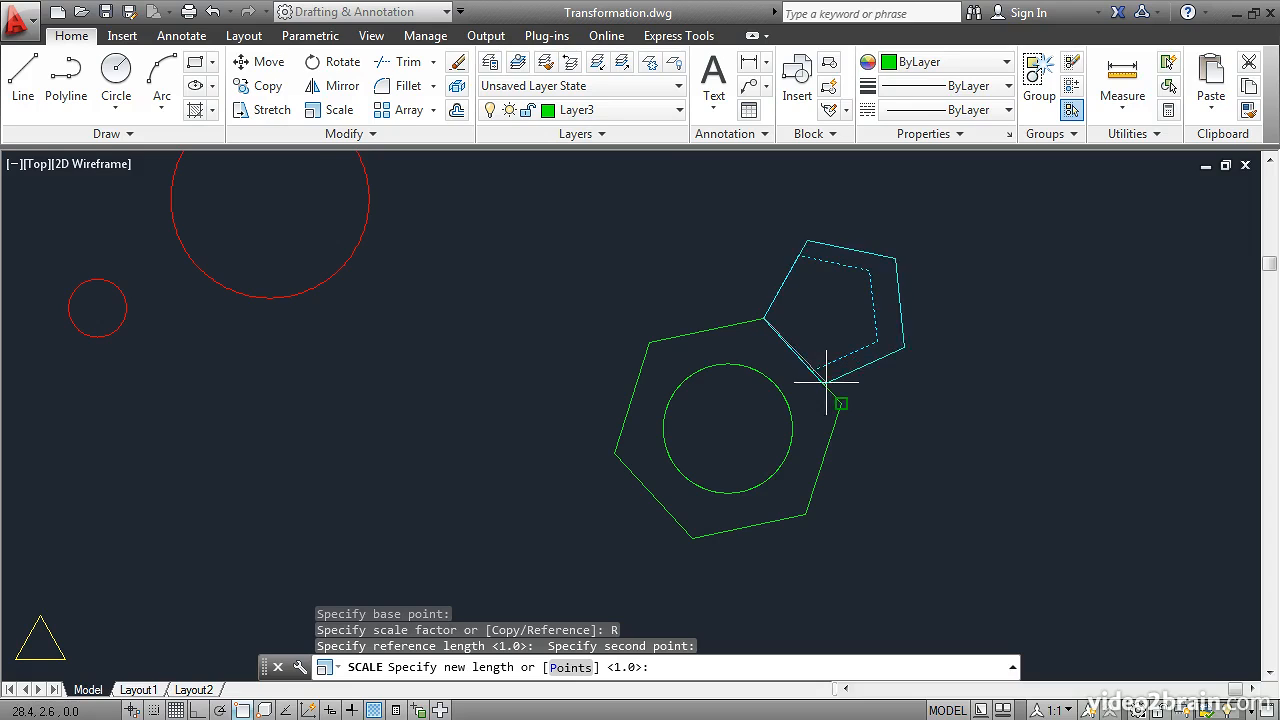
pyautogui.click(841, 403)
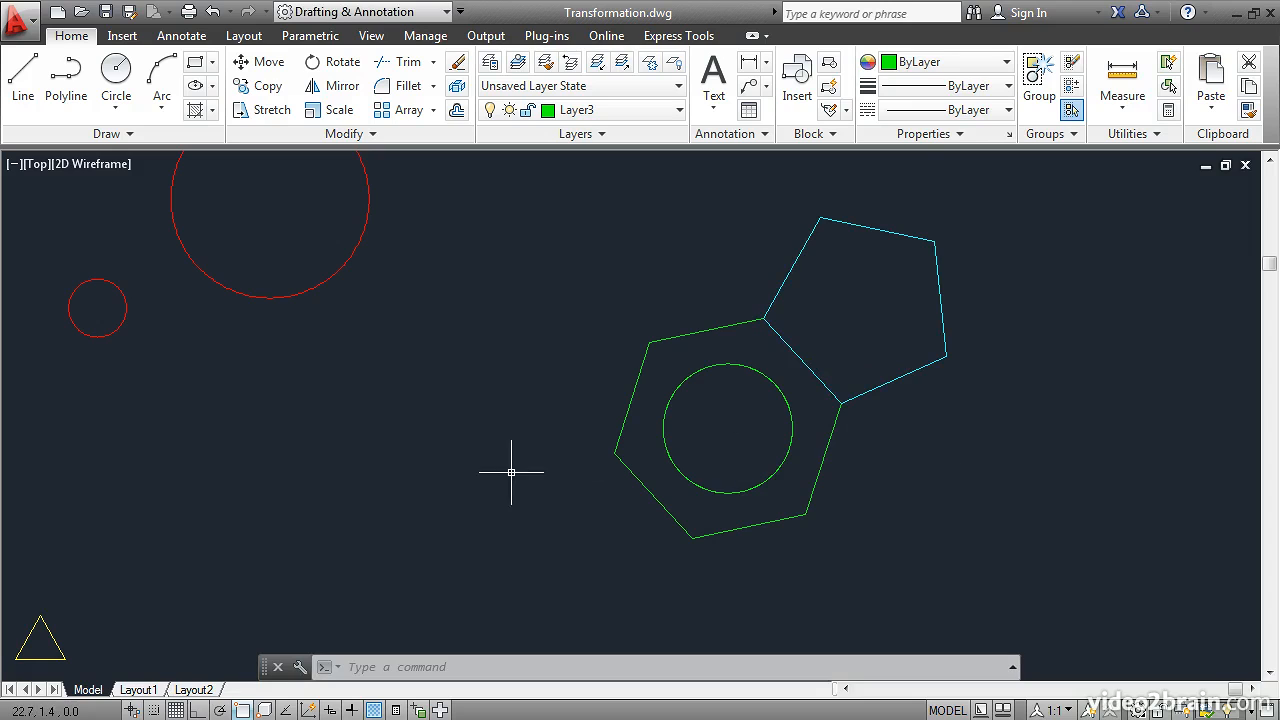
# Step: Mirror the three red circles farthest from the vertical line across that line, keeping the source objects
pyautogui.scroll(-2, 324, 427)
pyautogui.scroll(-2, 324, 427)
pyautogui.moveTo(223, 457)
pyautogui.mouseDown(button='middle')
pyautogui.moveTo(443, 420)
pyautogui.moveTo(730, 400)
pyautogui.mouseUp(button='middle')
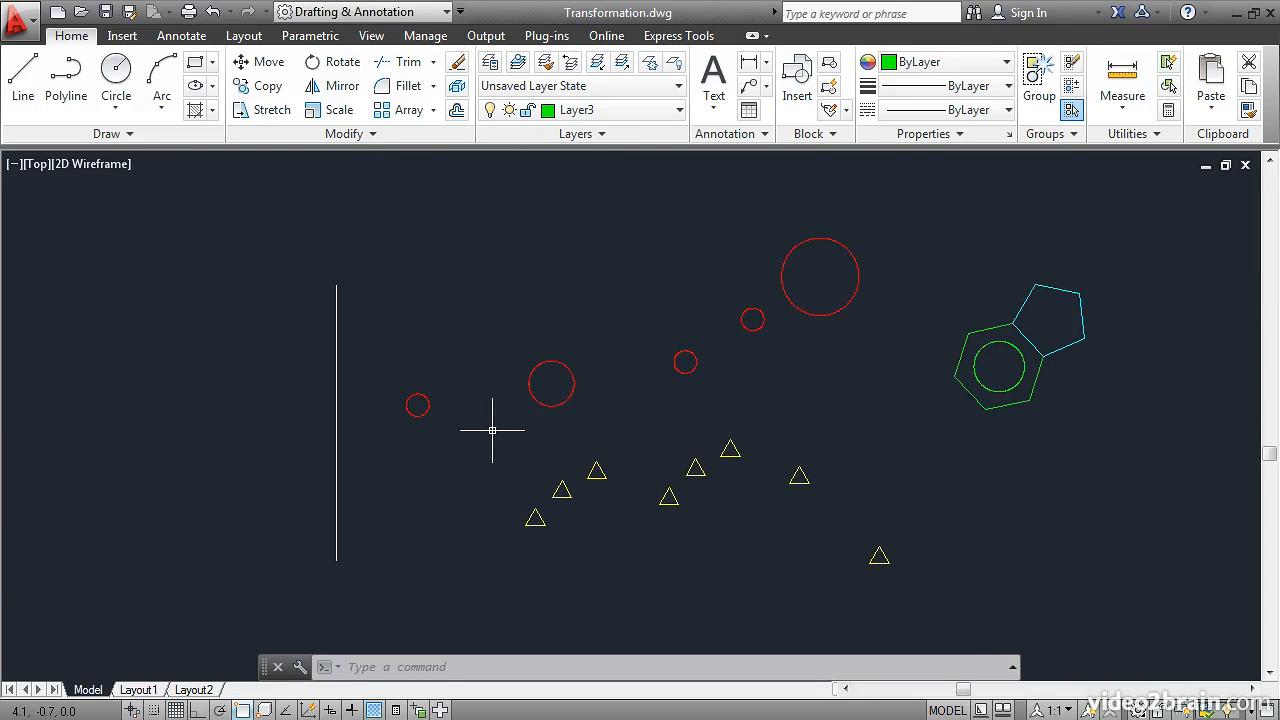
pyautogui.click(338, 90)
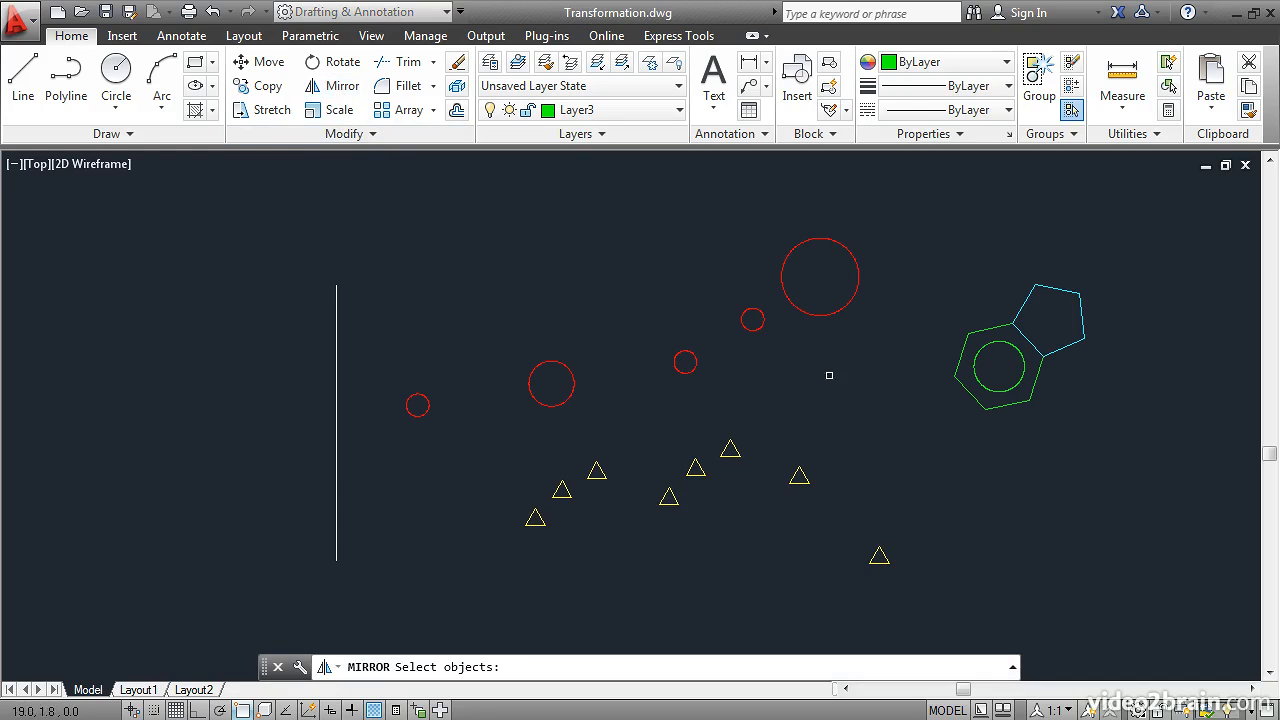
pyautogui.click(874, 412)
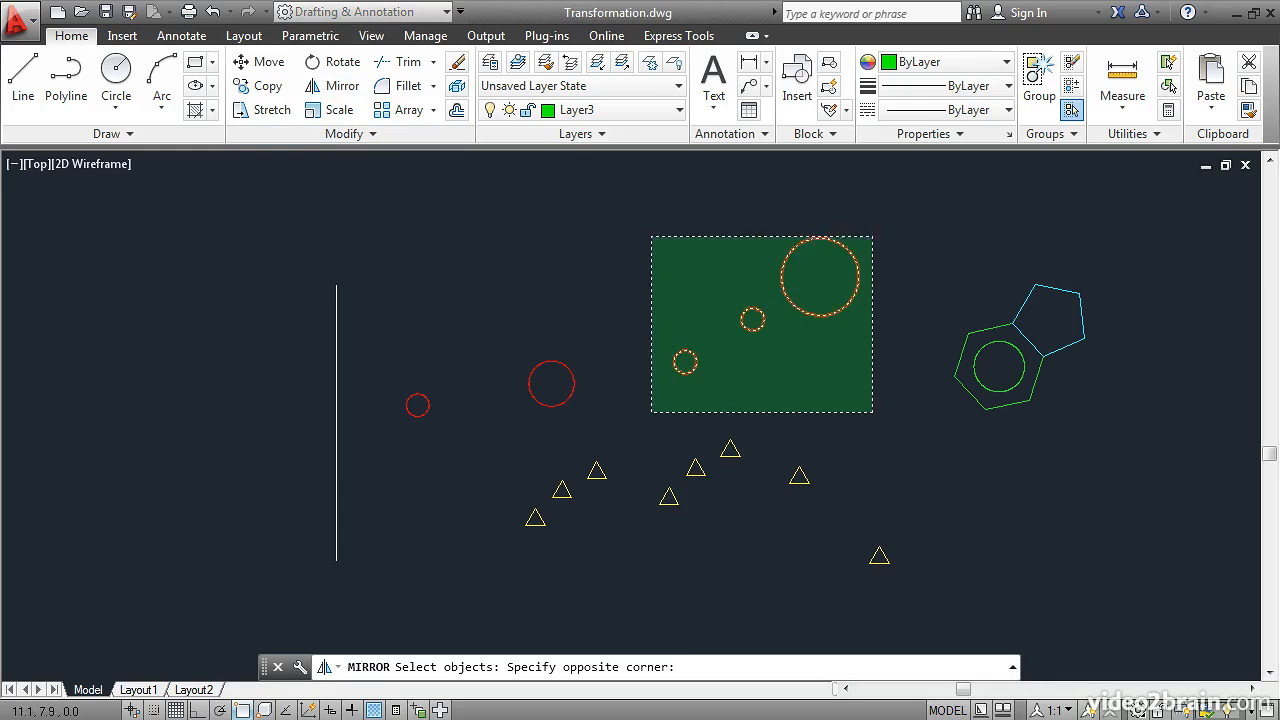
pyautogui.click(647, 228)
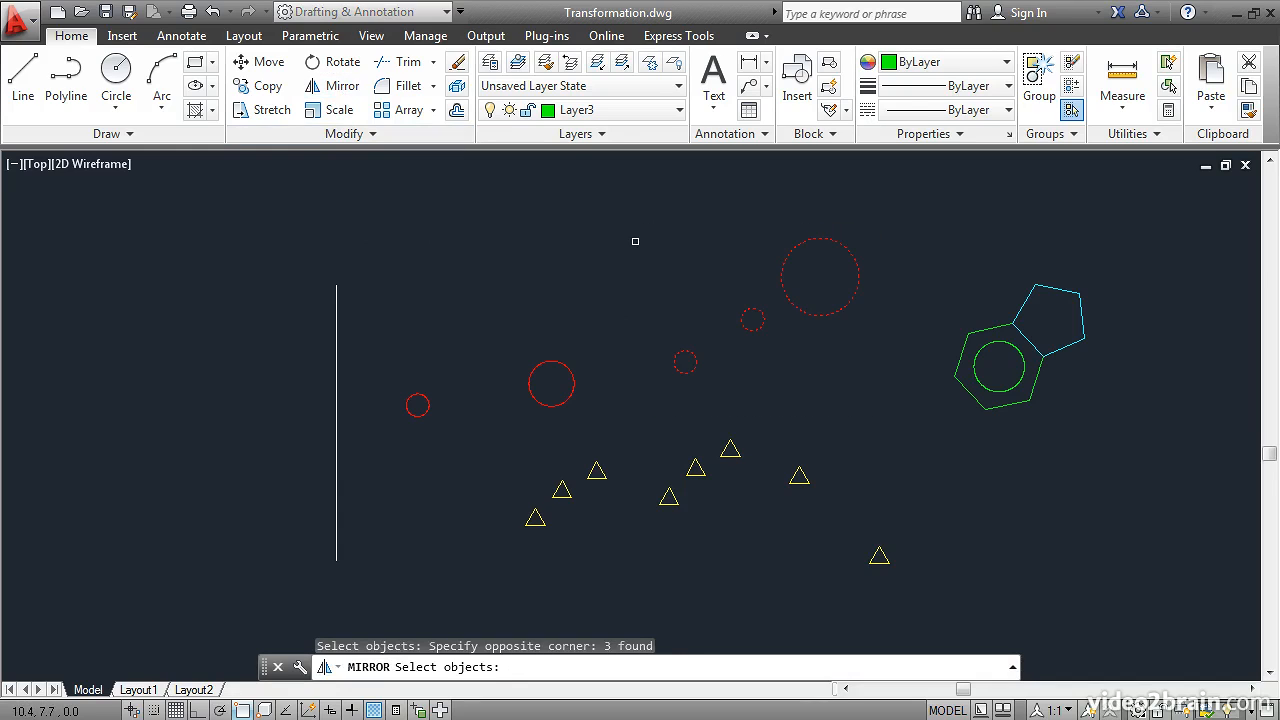
pyautogui.press('Return')
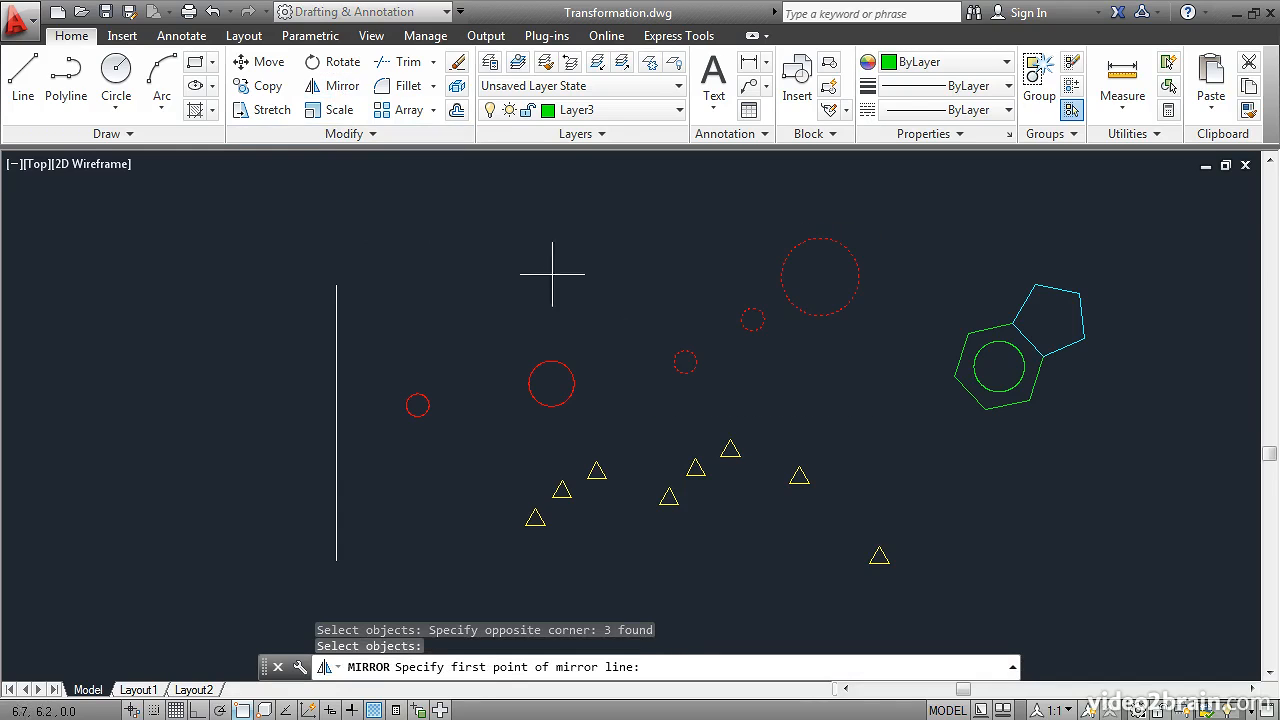
pyautogui.click(336, 285)
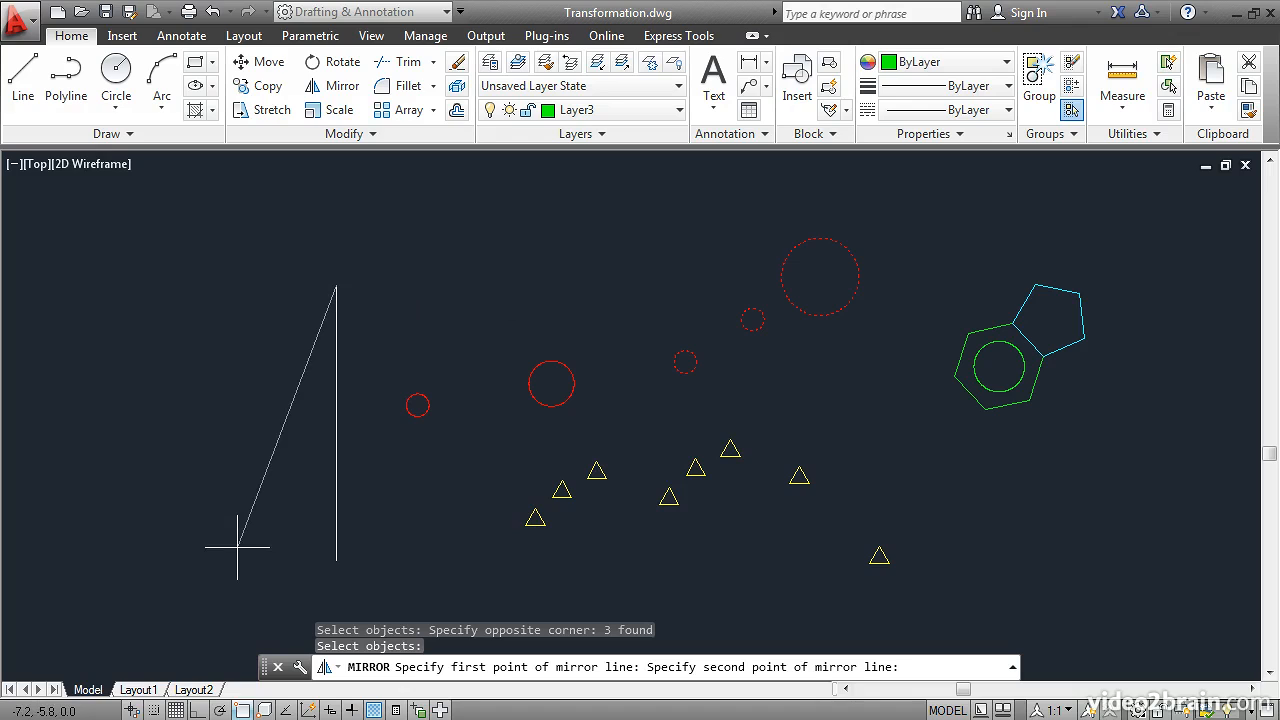
pyautogui.click(336, 561)
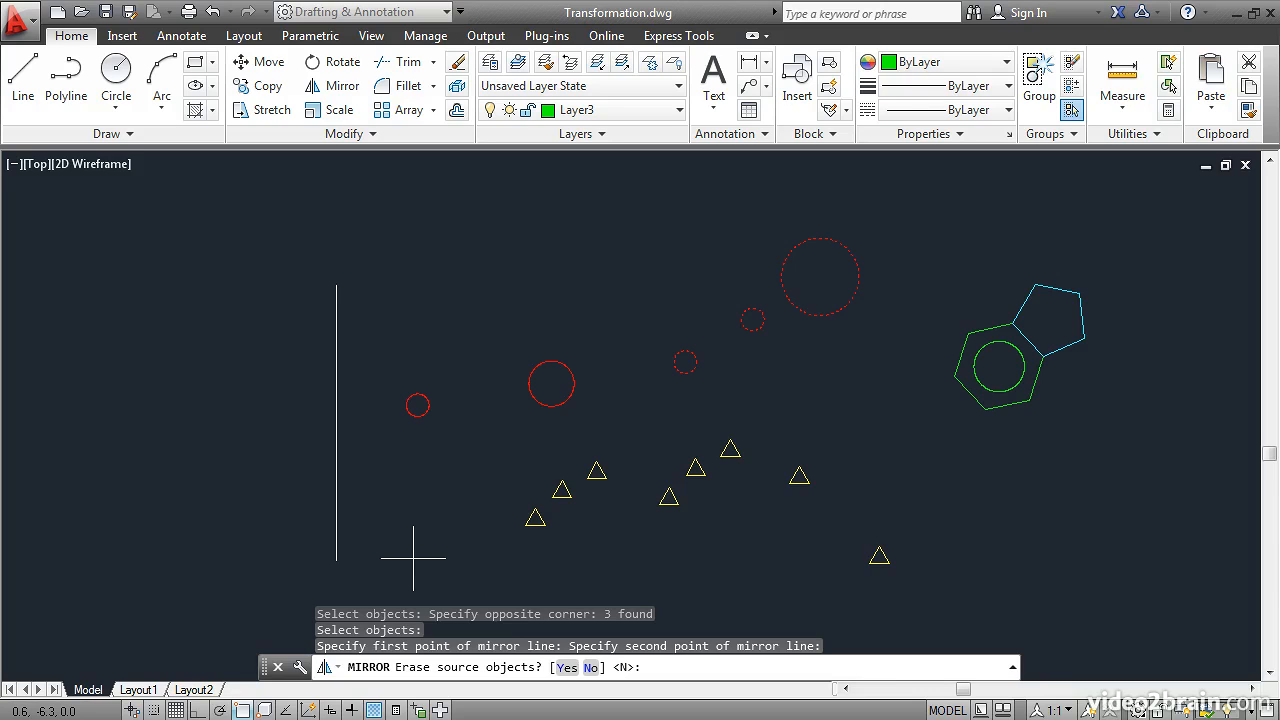
pyautogui.click(591, 667)
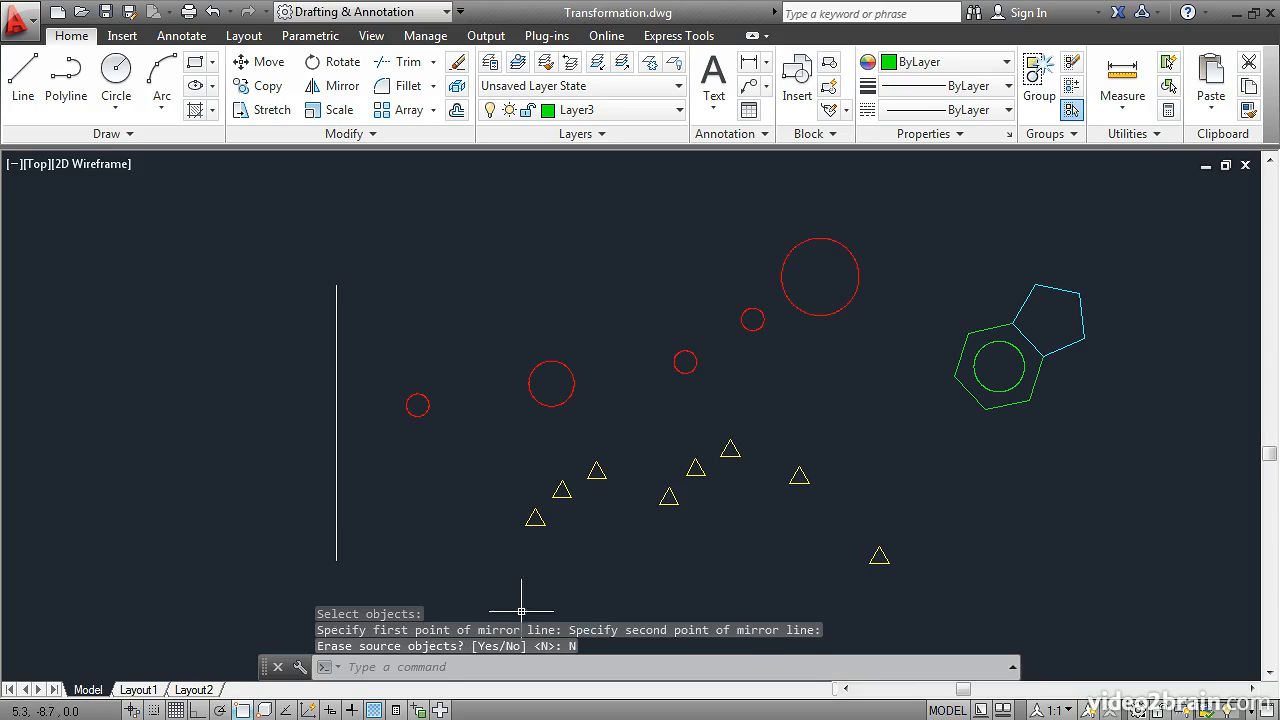
# Step: Mirror the three yellow triangles nearest the vertical line across that line, erasing the source objects
pyautogui.moveTo(277, 486); pyautogui.dragTo(550, 498, button='middle')
pyautogui.scroll(-2, 550, 498)
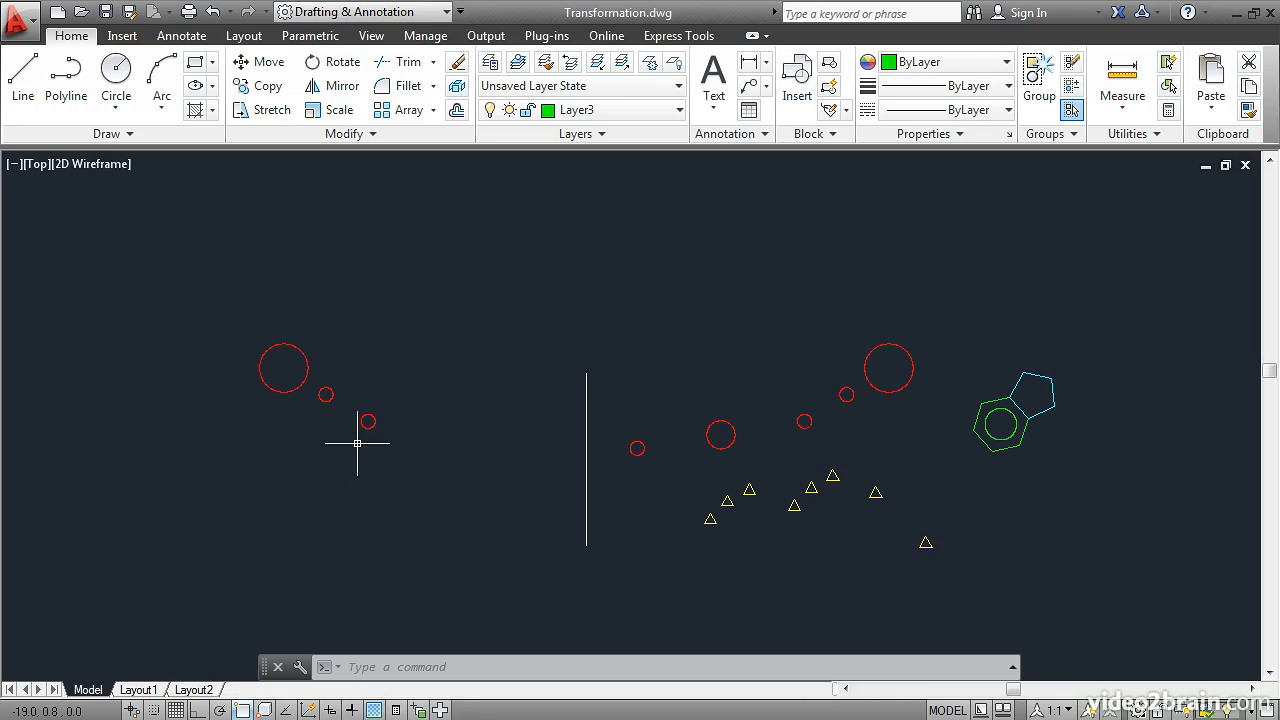
pyautogui.click(338, 88)
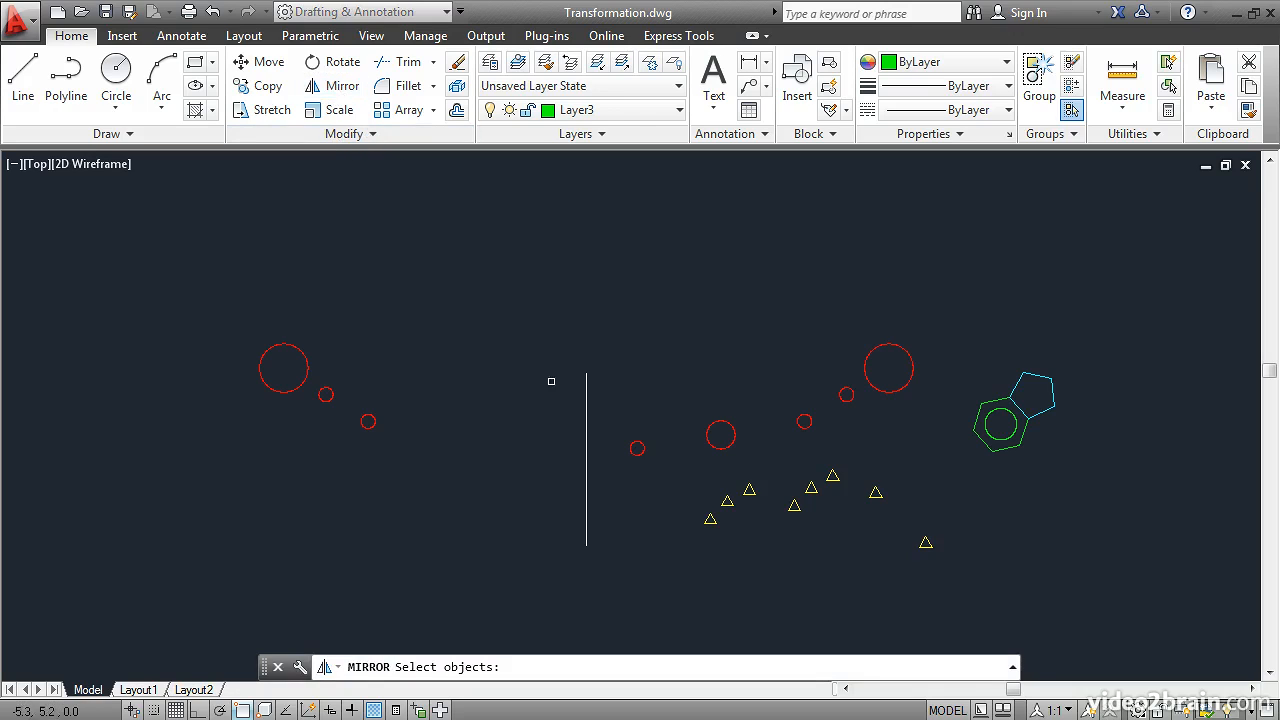
pyautogui.click(767, 554)
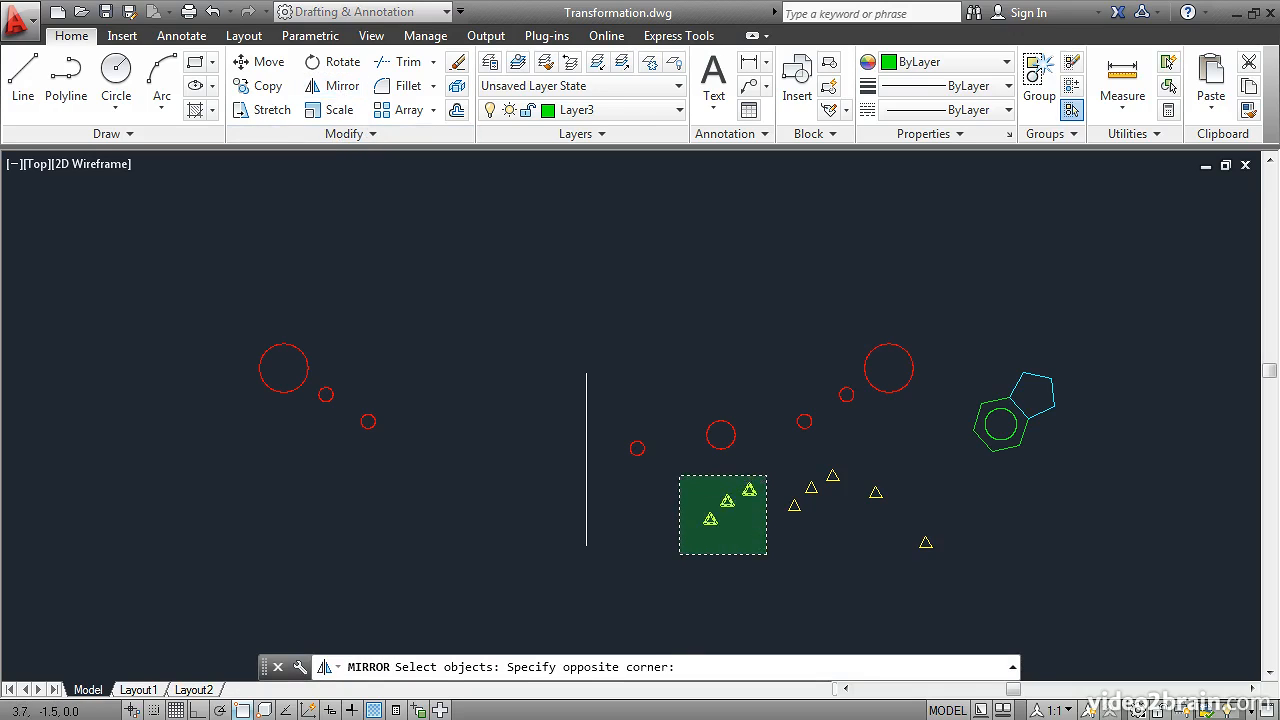
pyautogui.click(677, 474)
pyautogui.press('Return')
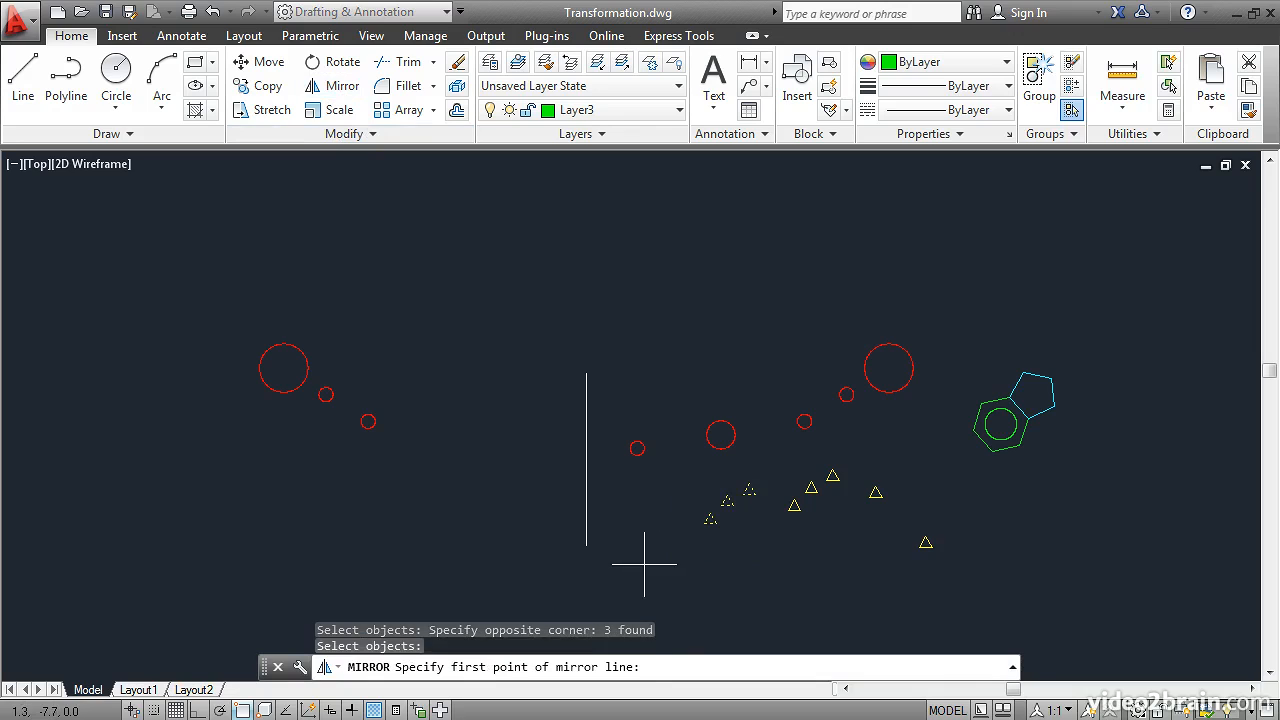
pyautogui.click(586, 373)
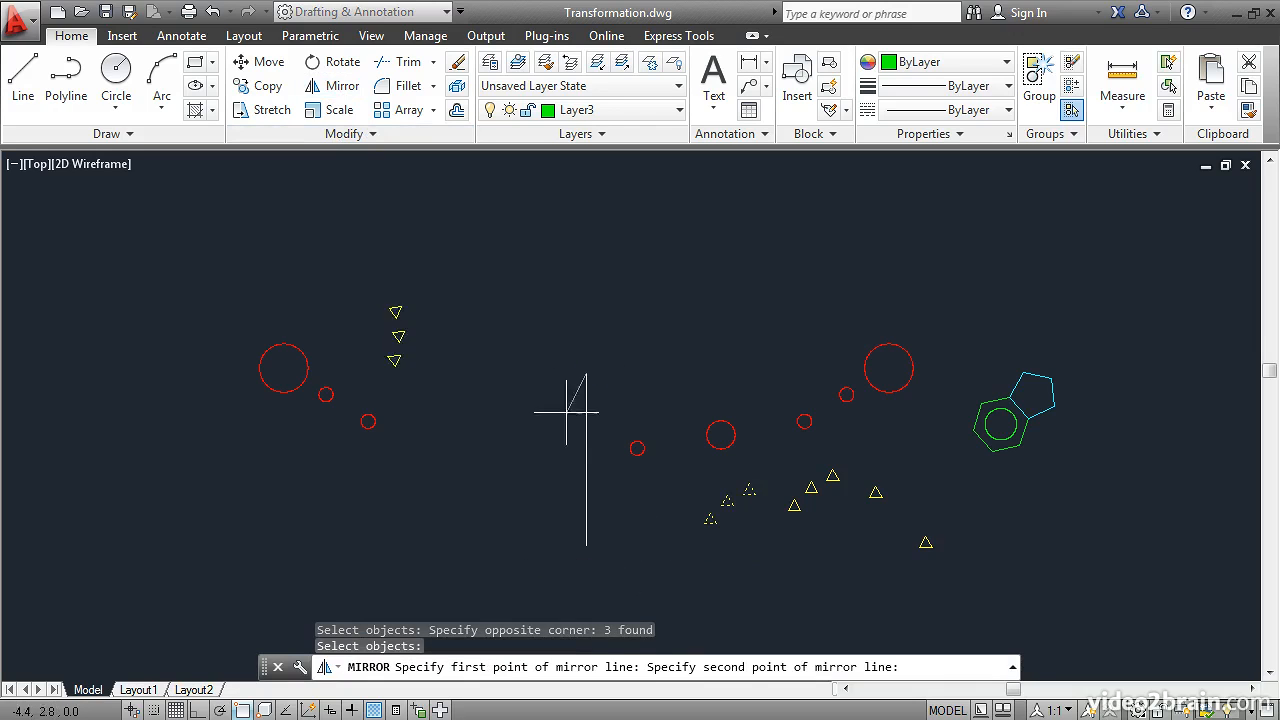
pyautogui.click(586, 545)
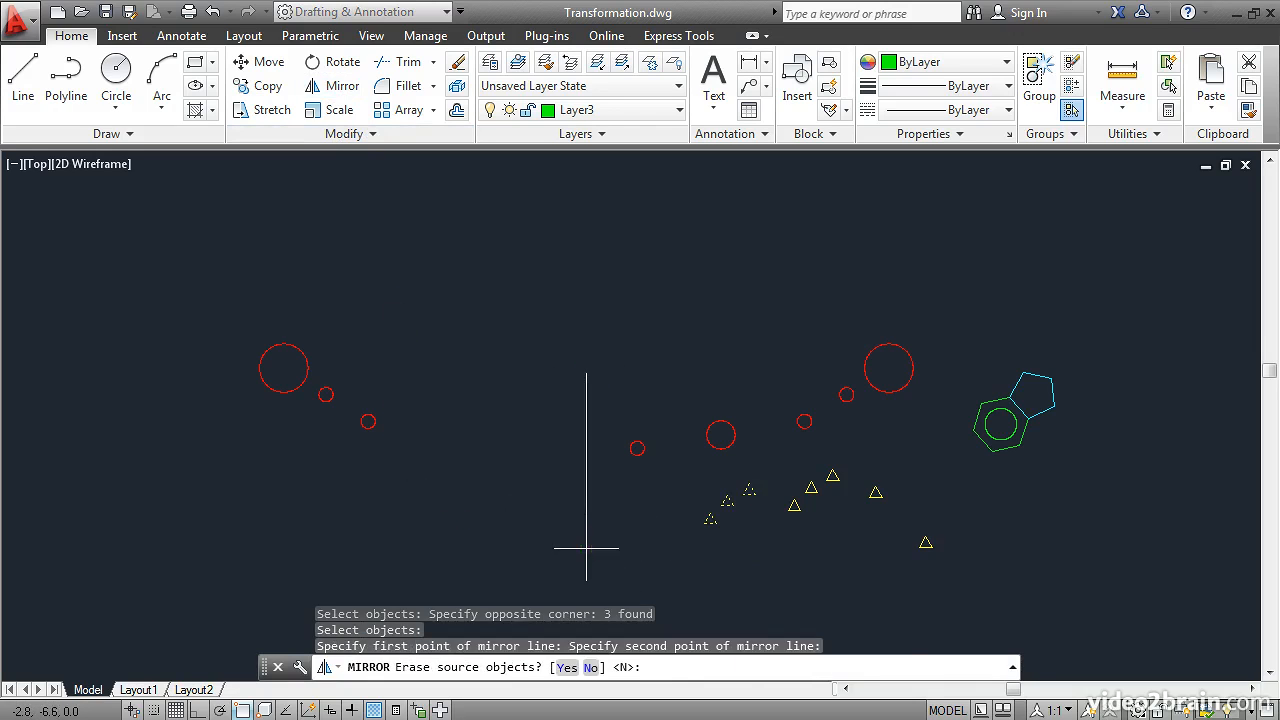
pyautogui.click(565, 669)
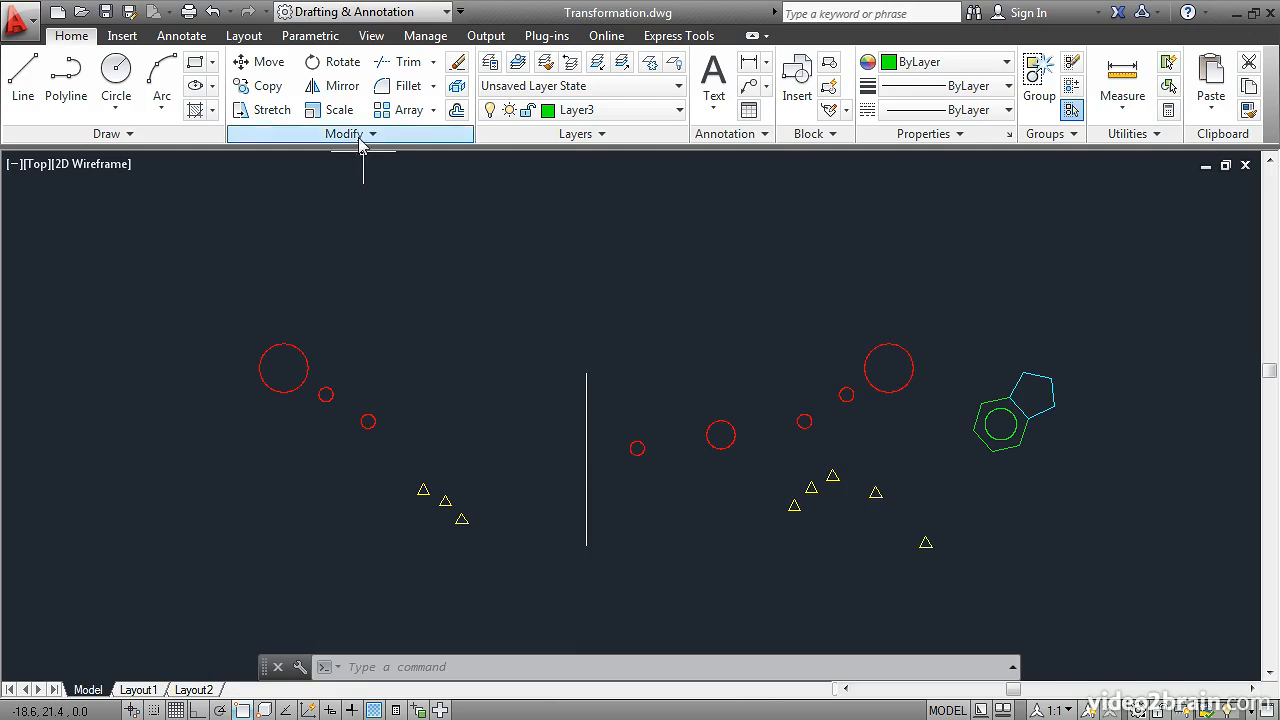
# Step: Mirror the three red circles left of the vertical line upward across a horizontal Ortho-constrained line just above them, keeping the source objects
pyautogui.click(340, 89)
pyautogui.click(392, 433)
pyautogui.click(251, 325)
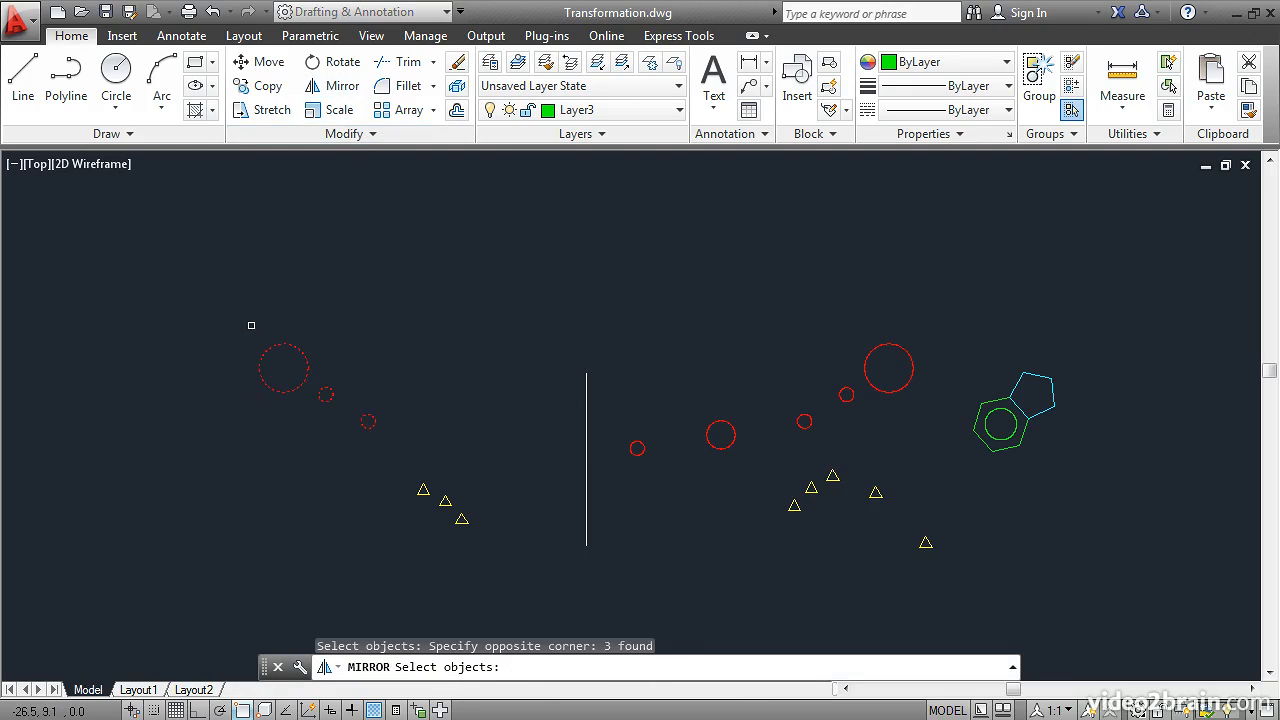
pyautogui.press('Return')
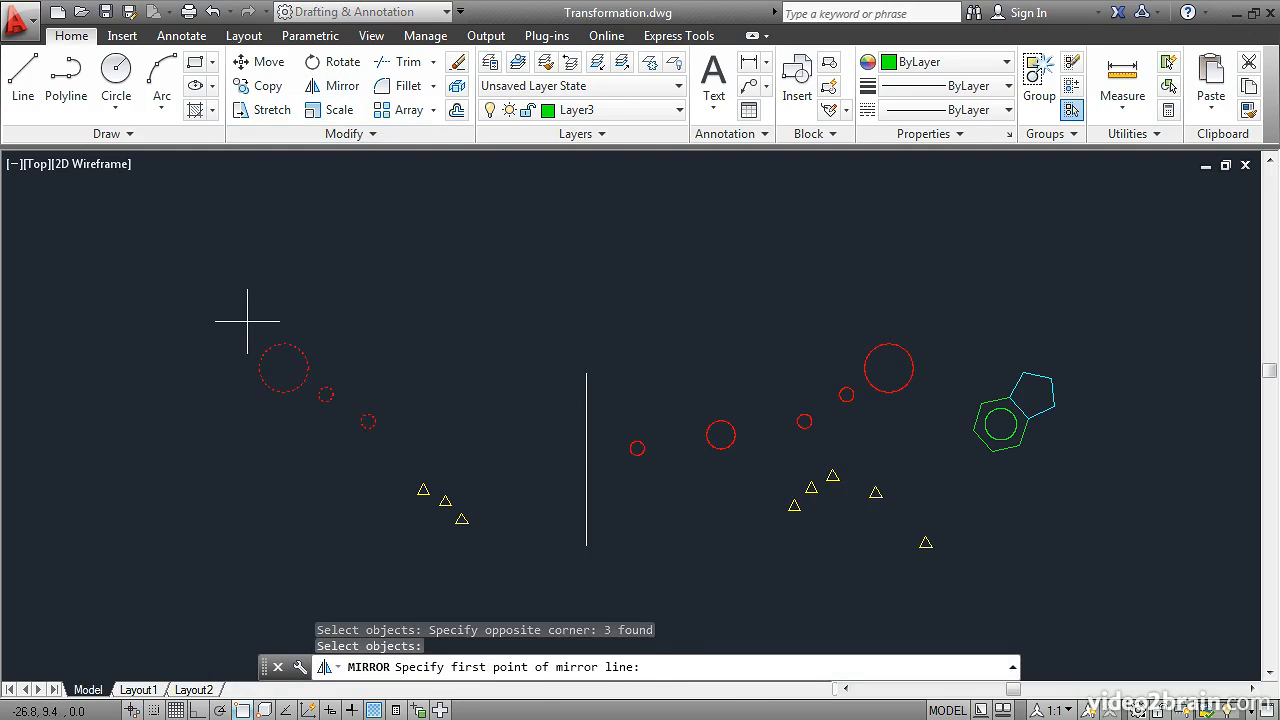
pyautogui.click(250, 320)
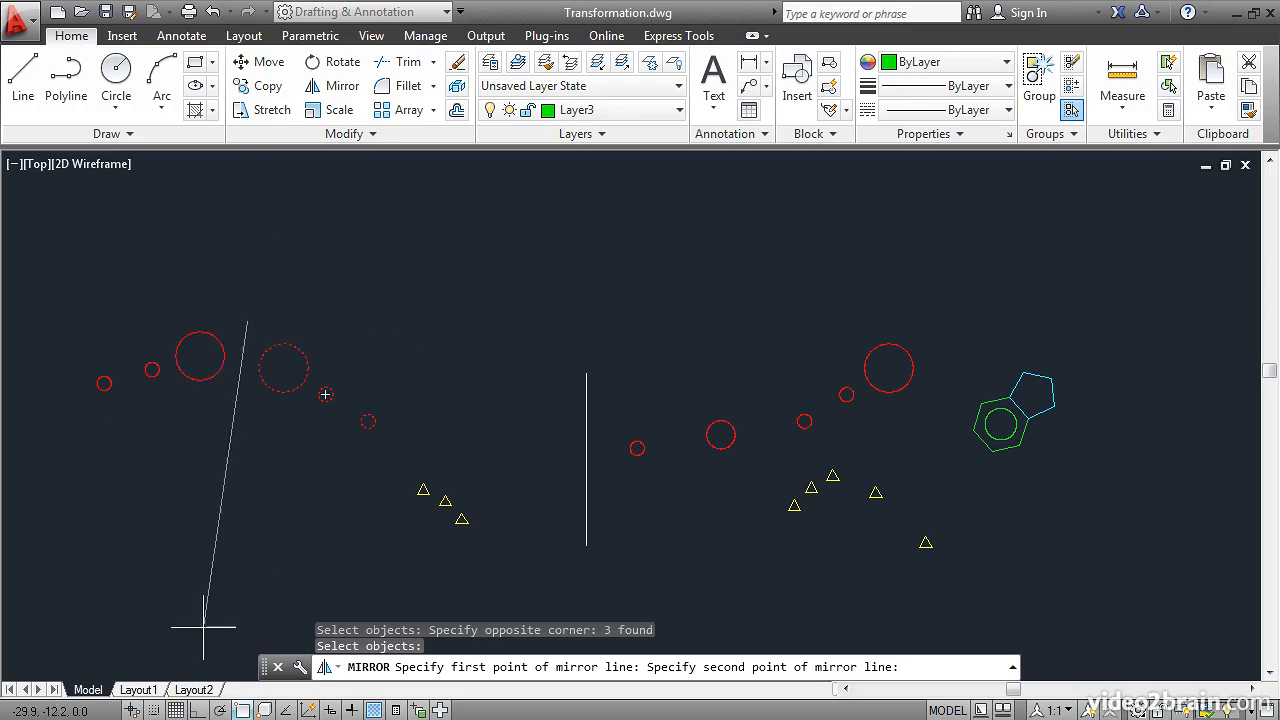
pyautogui.click(196, 709)
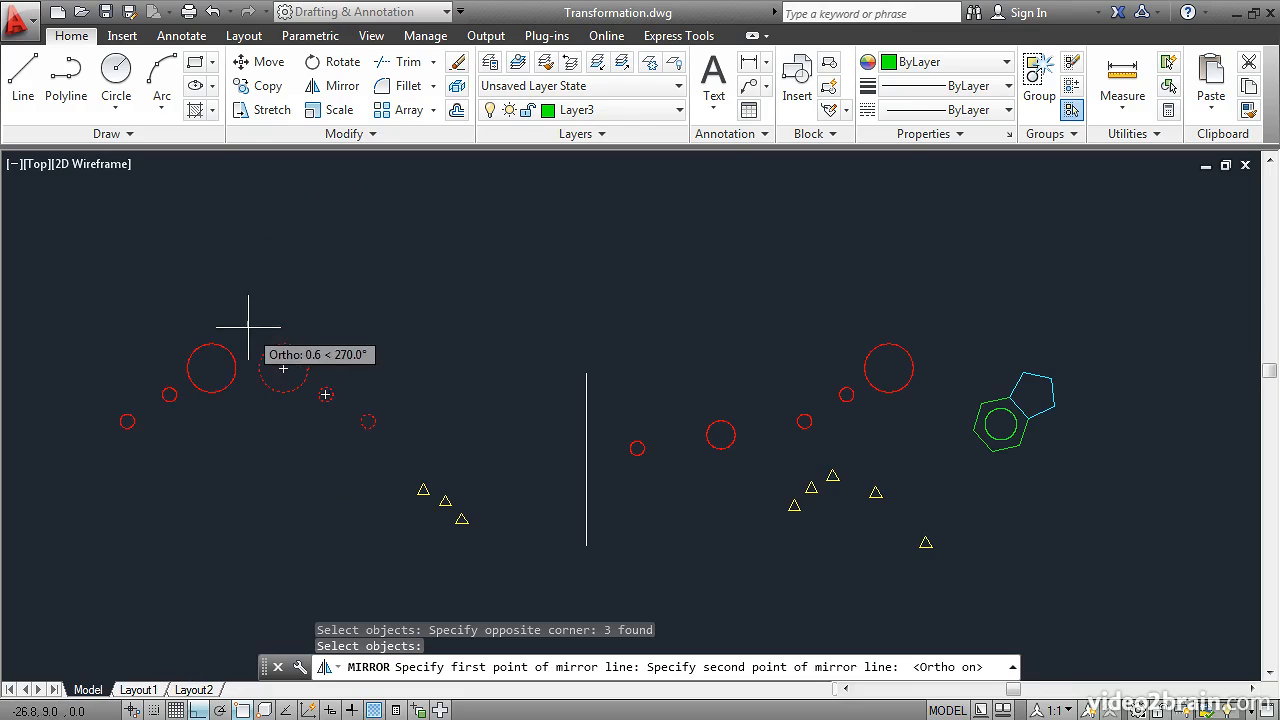
pyautogui.click(419, 322)
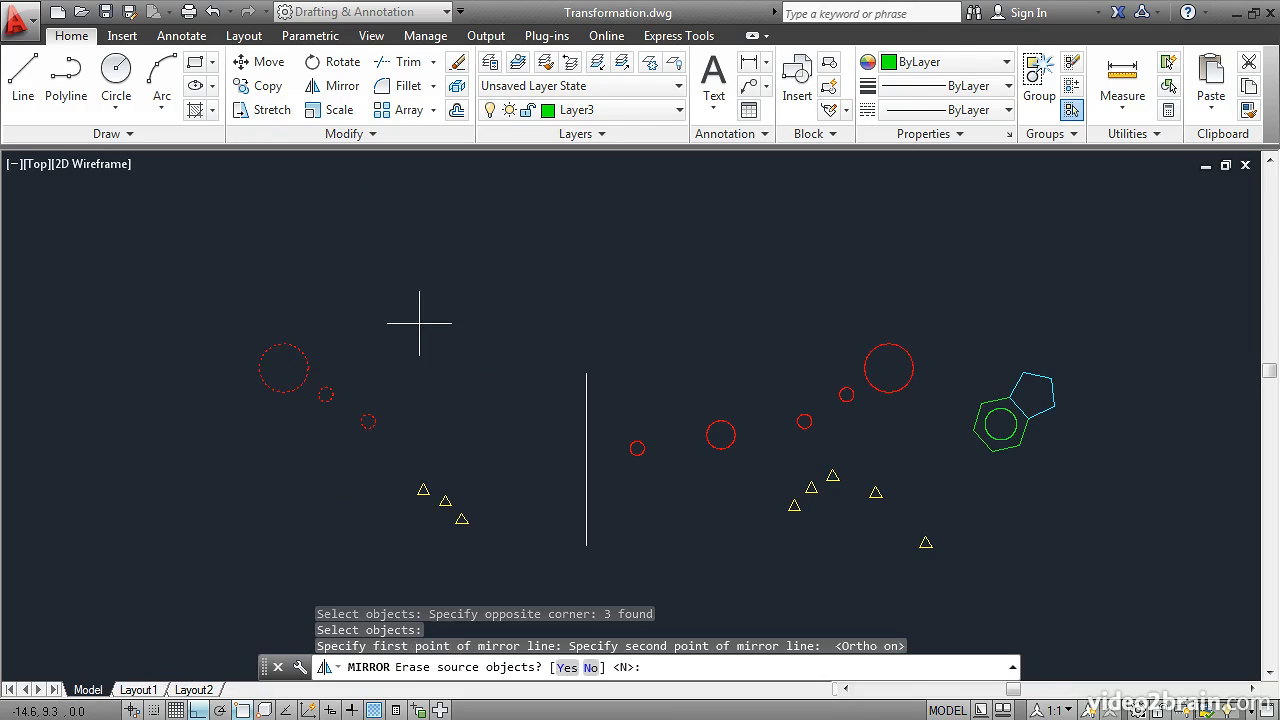
pyautogui.press('Return')
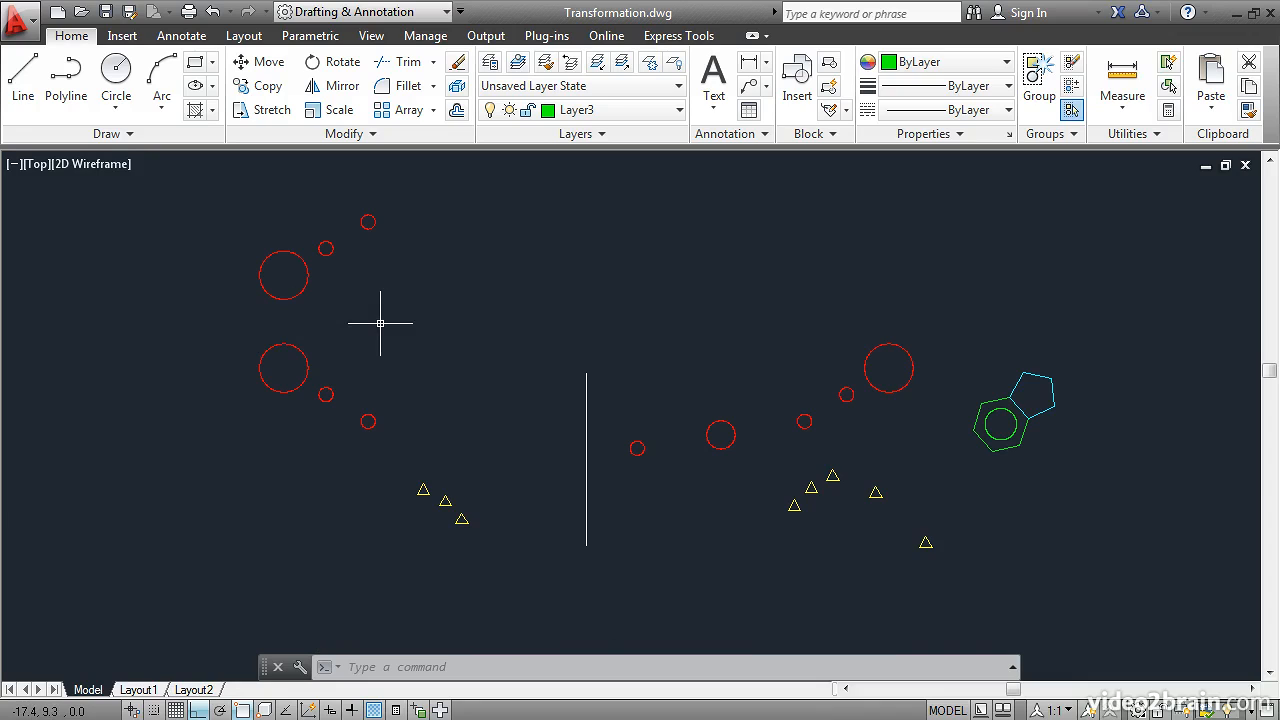
# Step: Offset the white vertical line at a distance of 1 to make two successive parallel lines on its left and one on its right
pyautogui.click(457, 113)
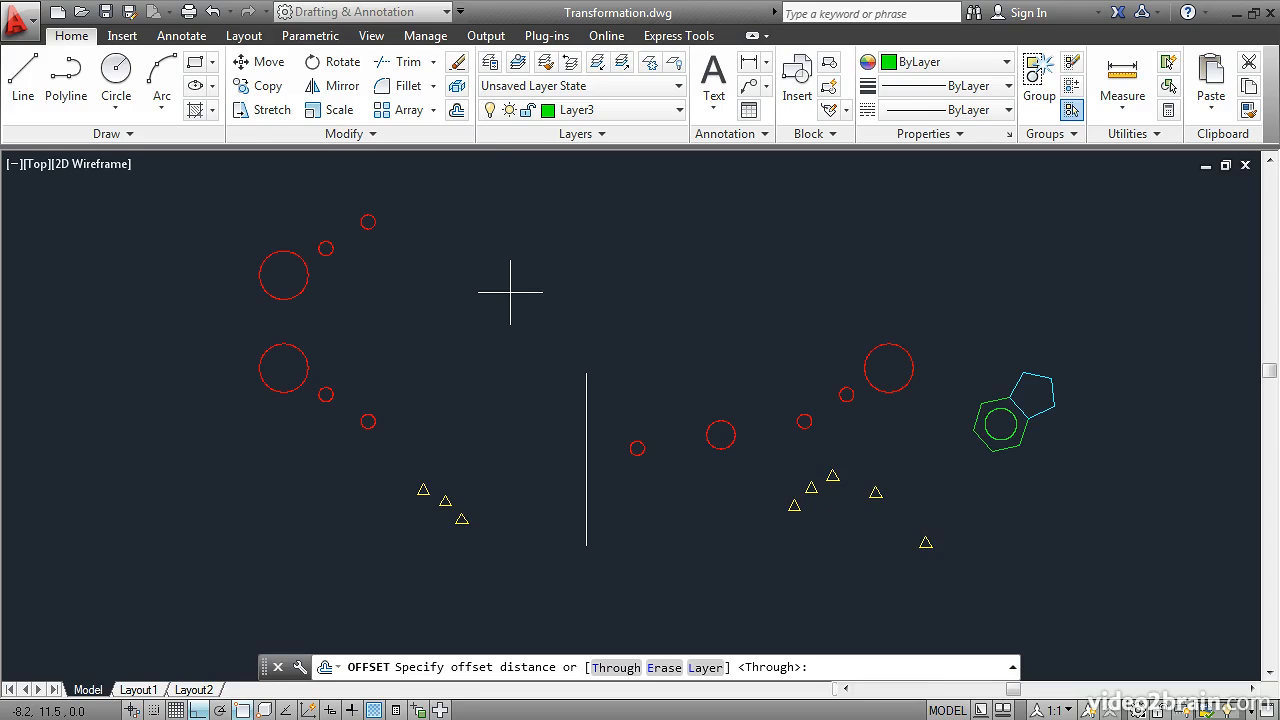
pyautogui.write('1')
pyautogui.press('Return')
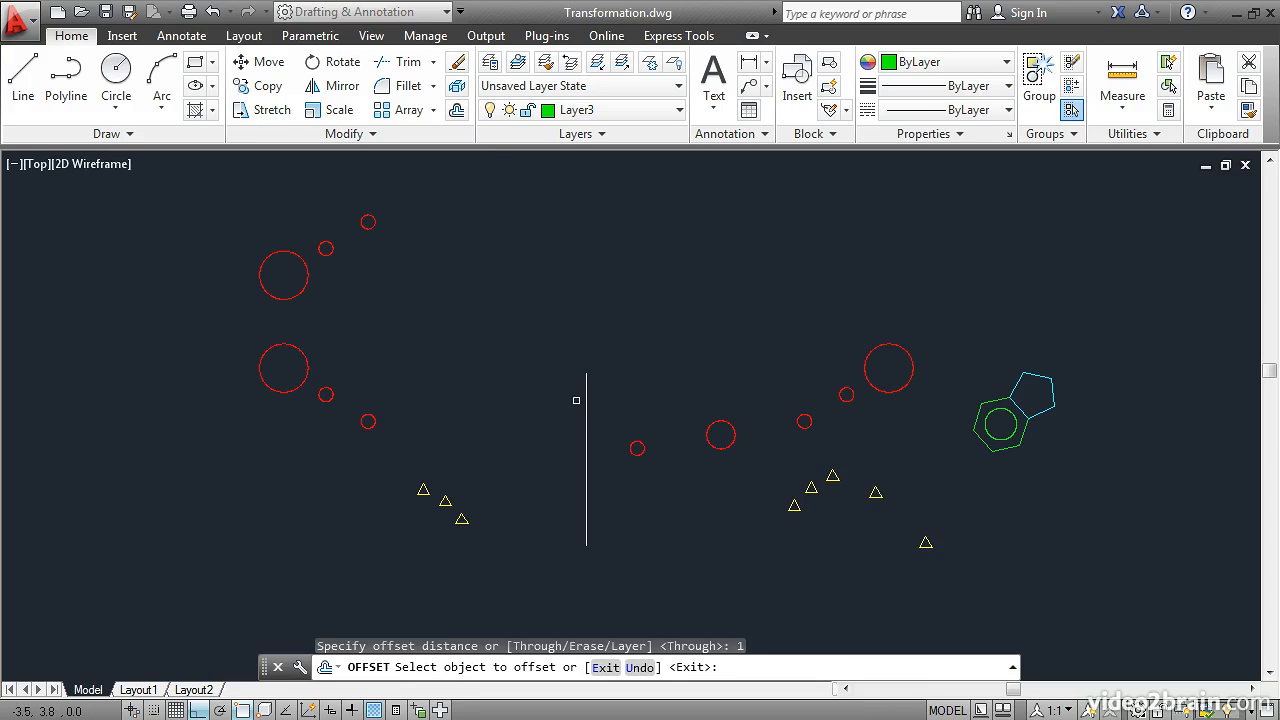
pyautogui.click(586, 400)
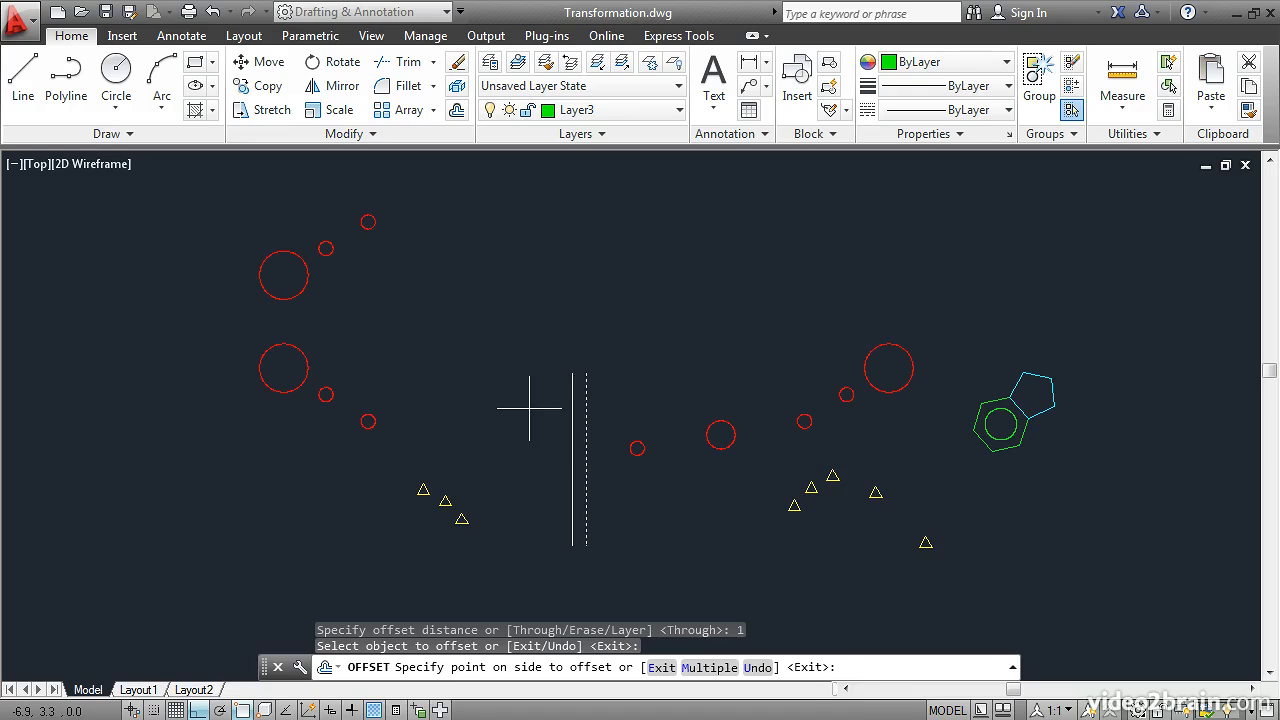
pyautogui.click(530, 407)
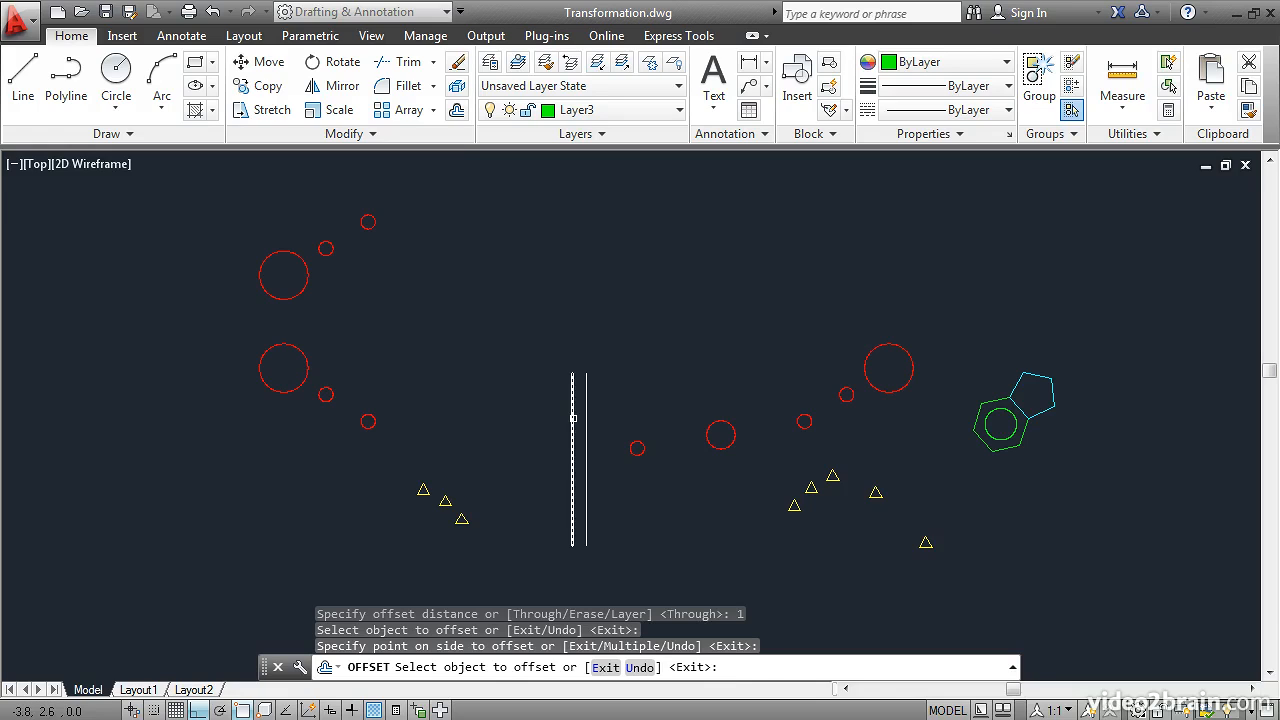
pyautogui.click(573, 418)
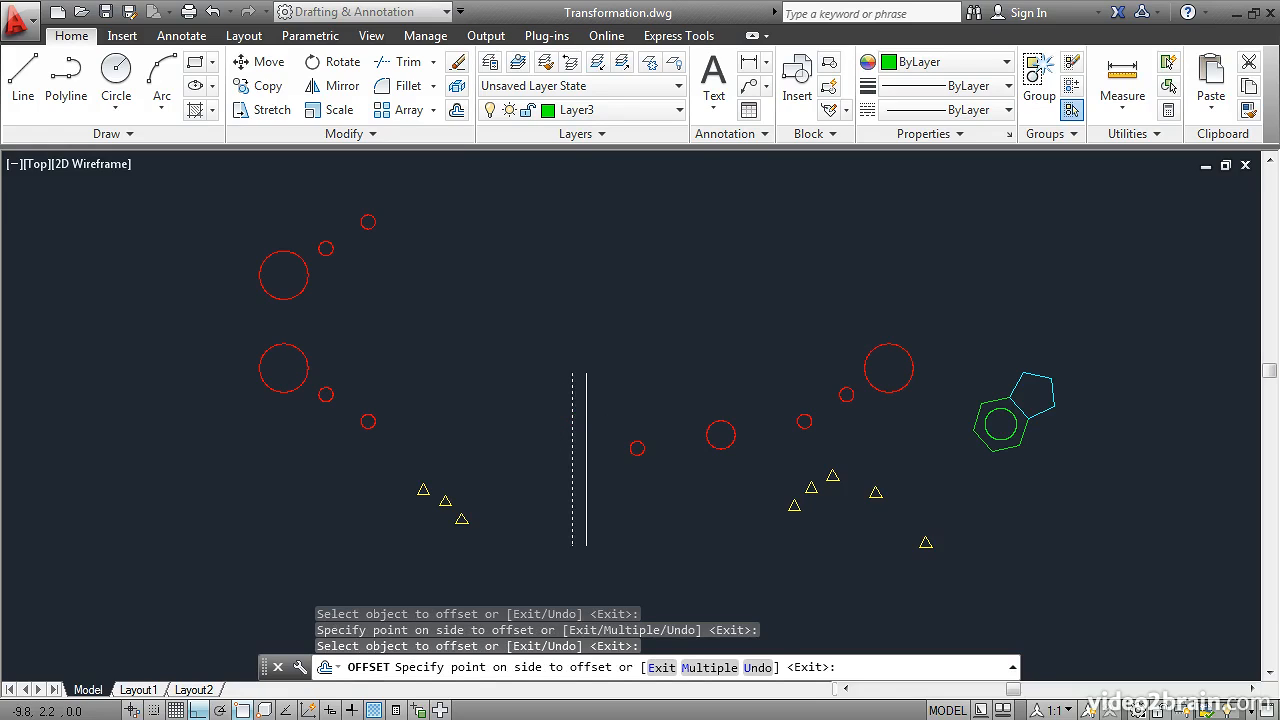
pyautogui.click(405, 460)
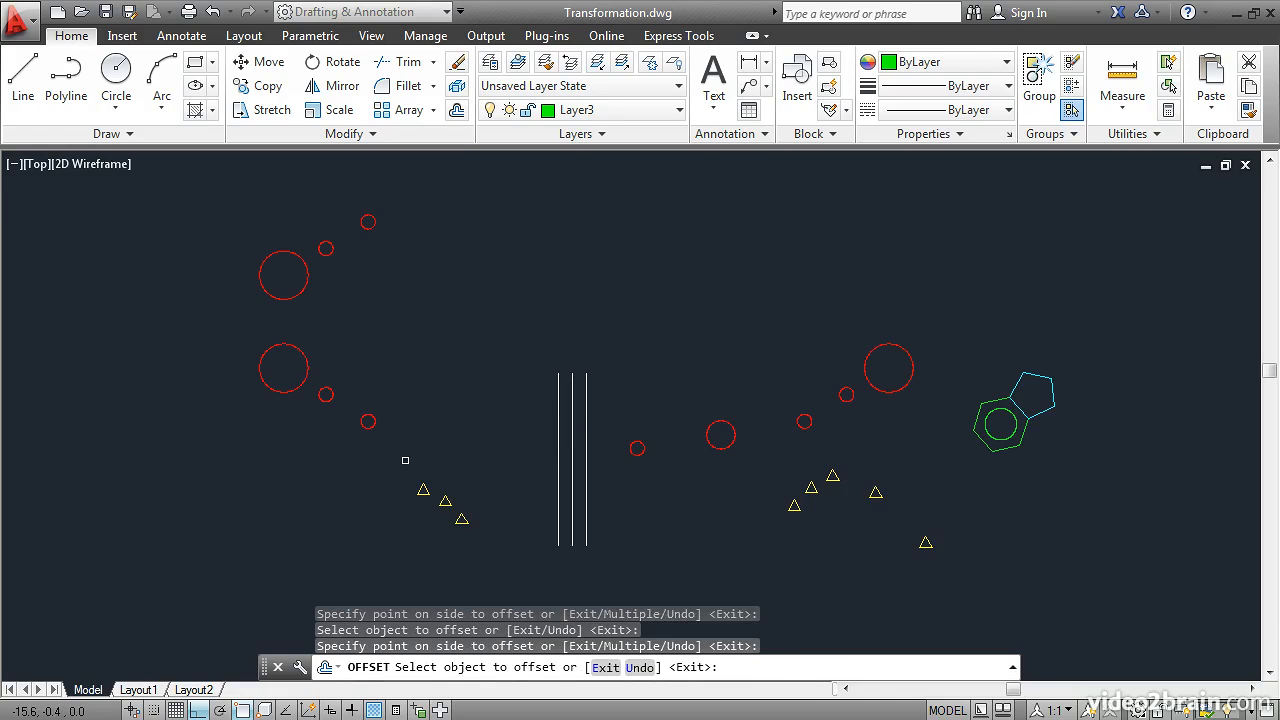
pyautogui.click(586, 420)
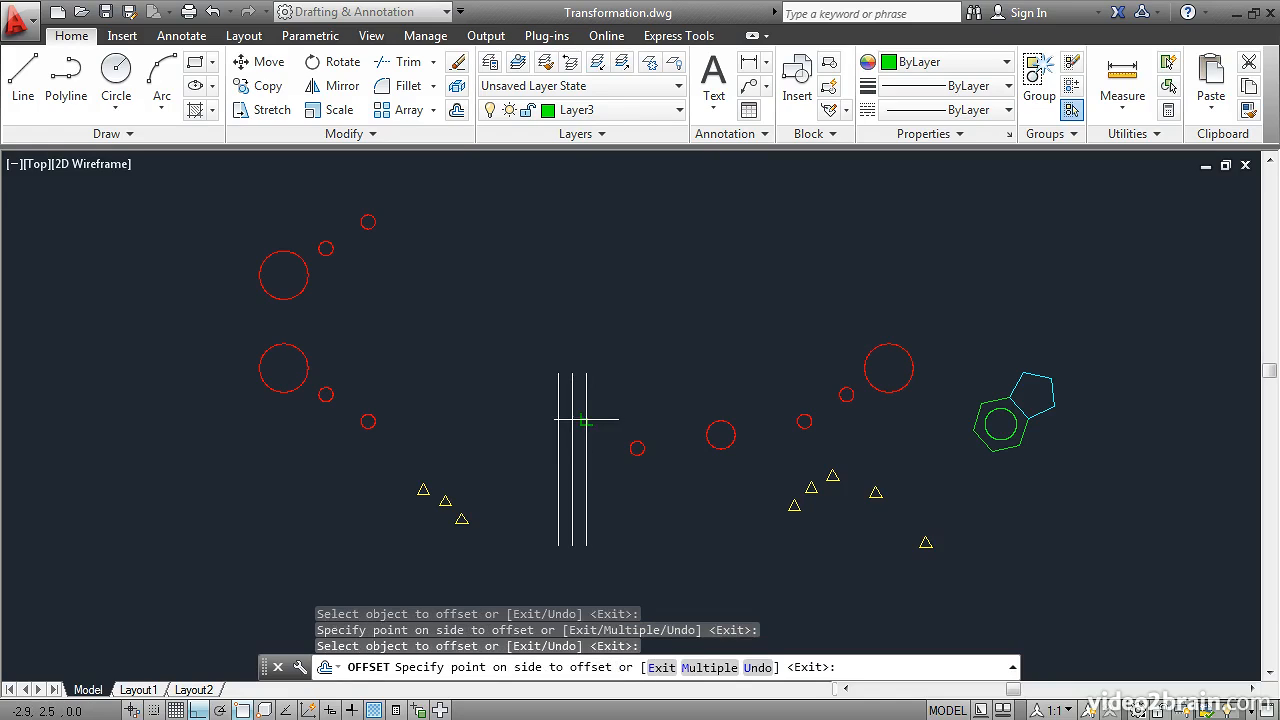
pyautogui.click(661, 401)
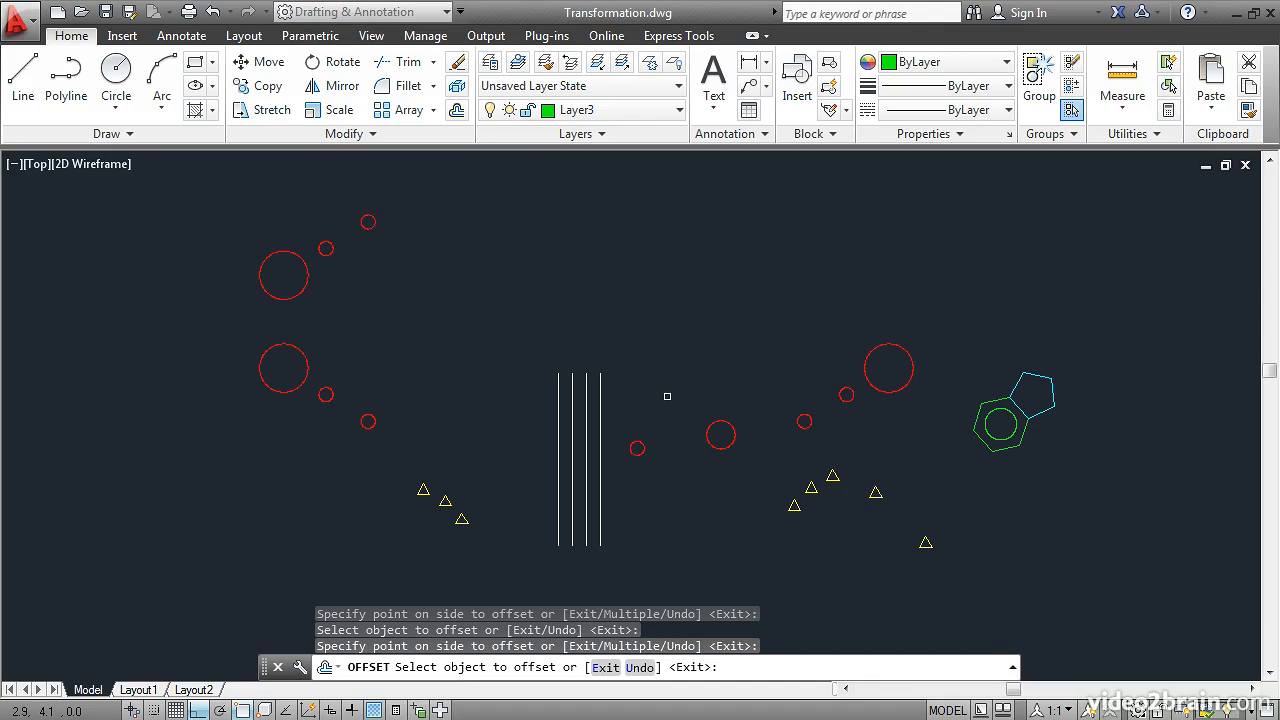
# Step: Offset the large red circle right of the lines and the yellow triangle below it outward by the same distance
pyautogui.click(869, 355)
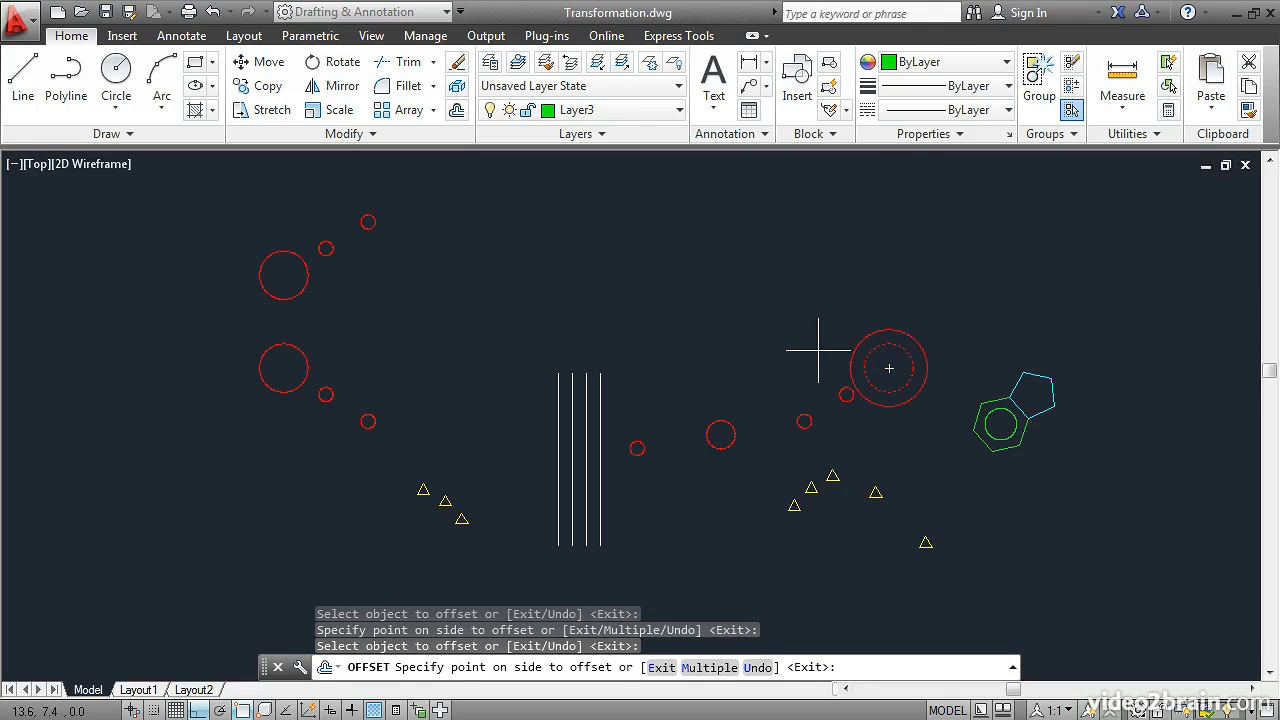
pyautogui.click(819, 350)
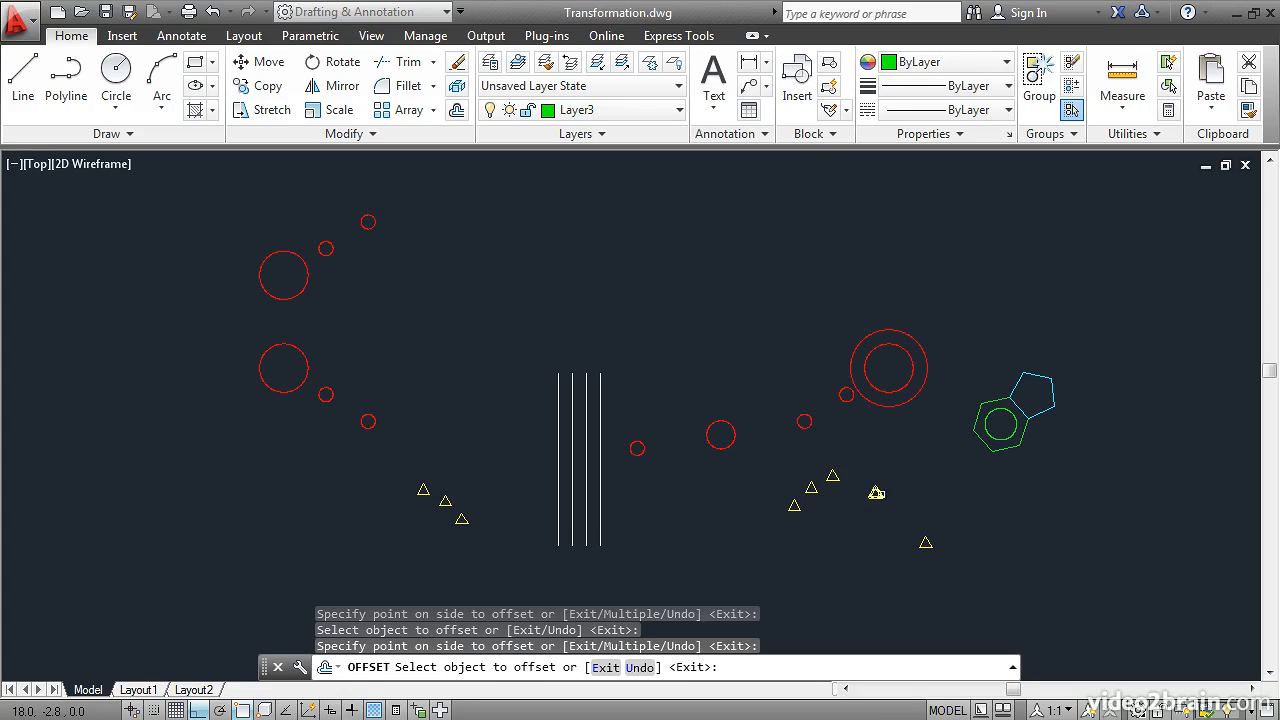
pyautogui.click(875, 492)
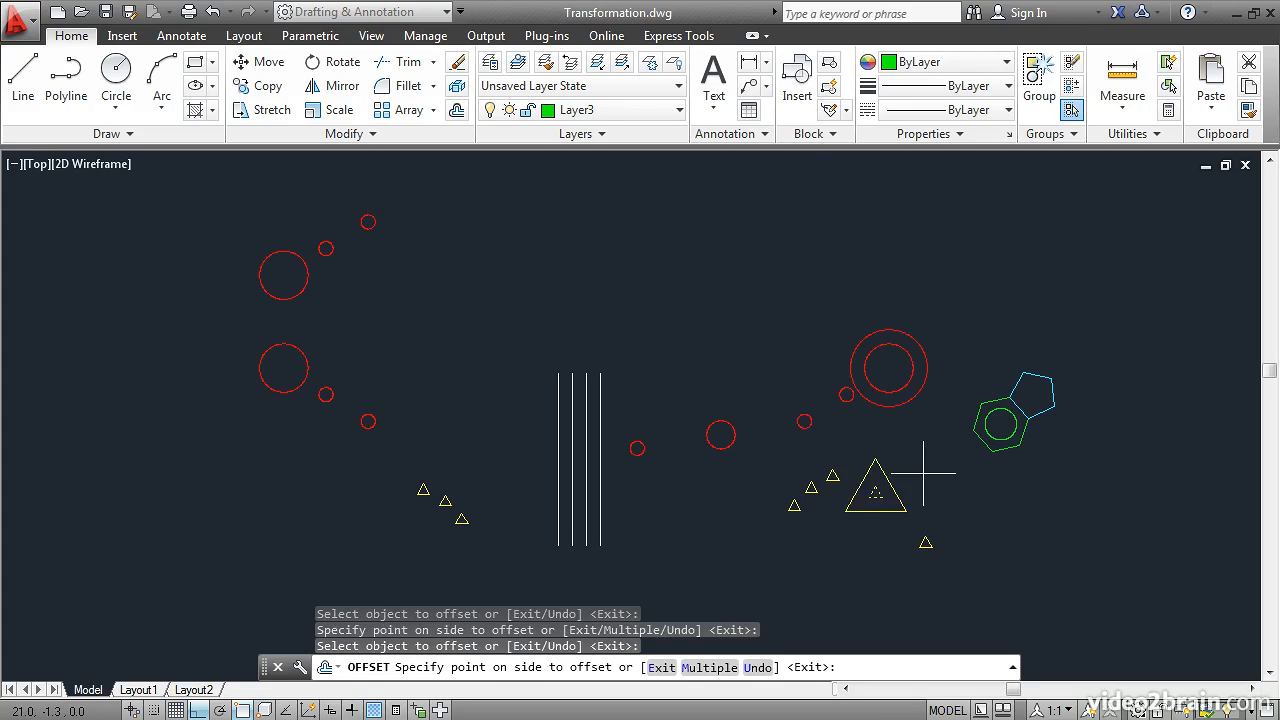
pyautogui.click(924, 473)
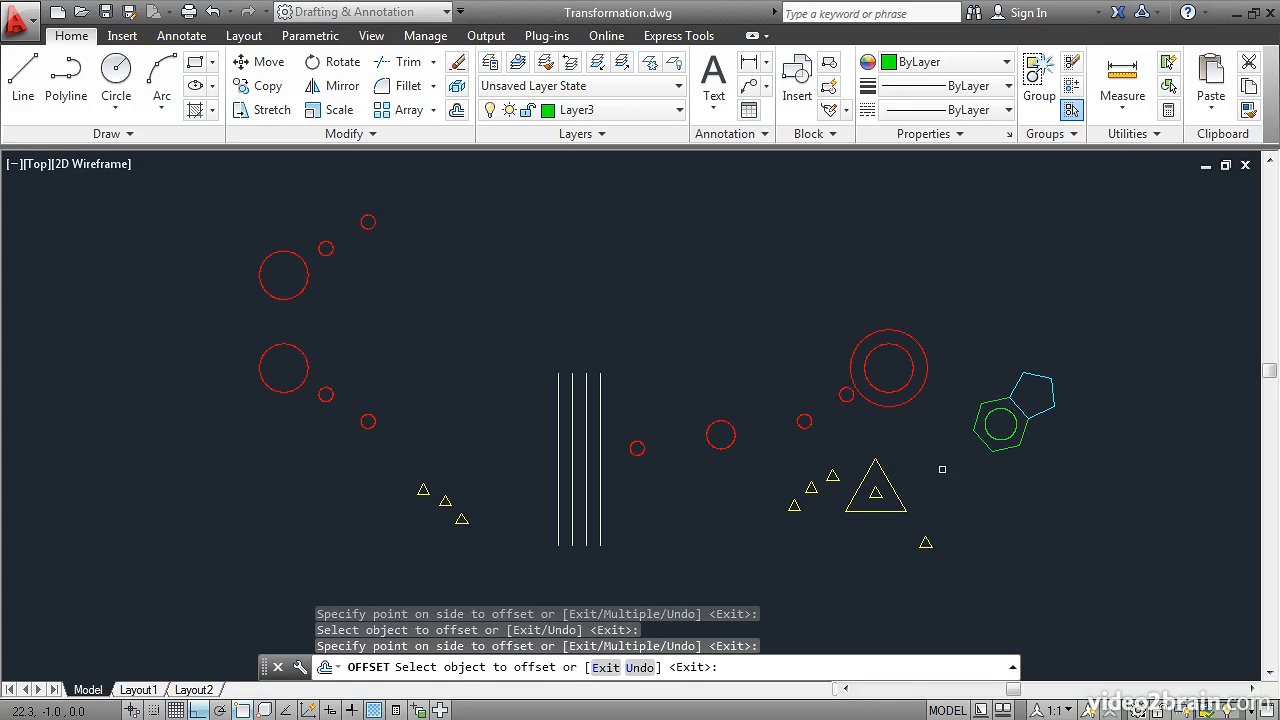
pyautogui.press('Return')
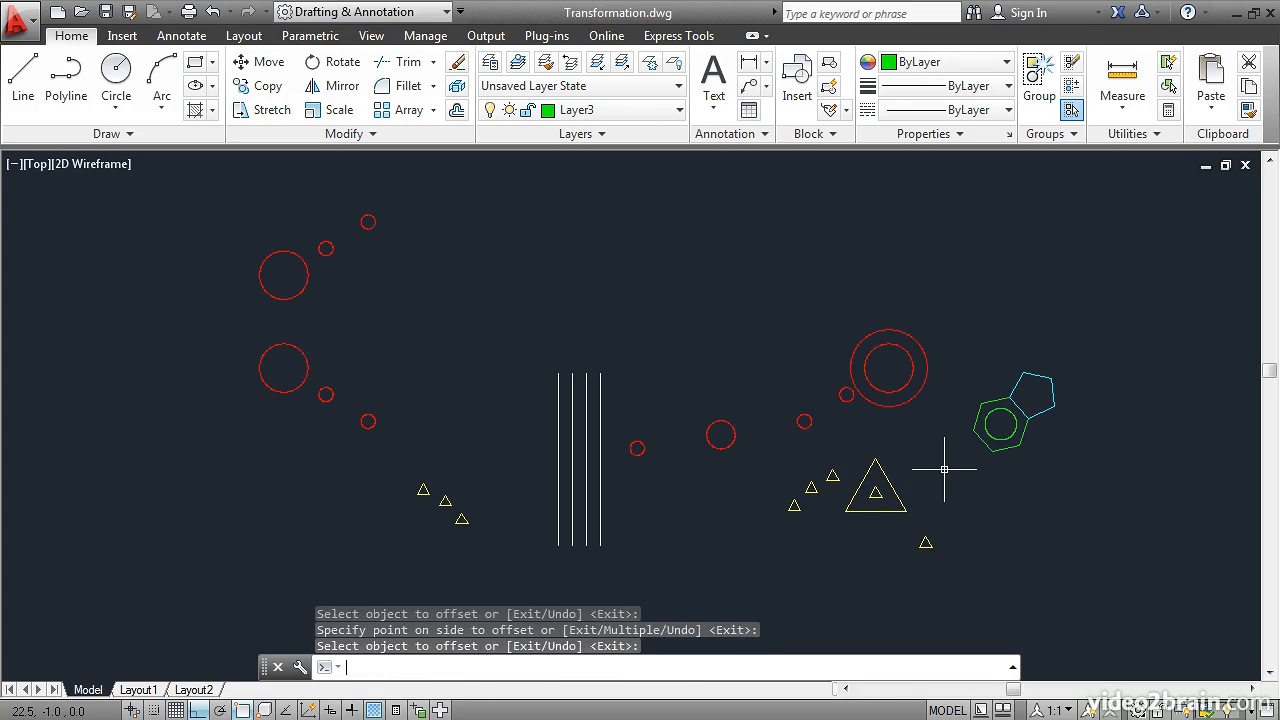